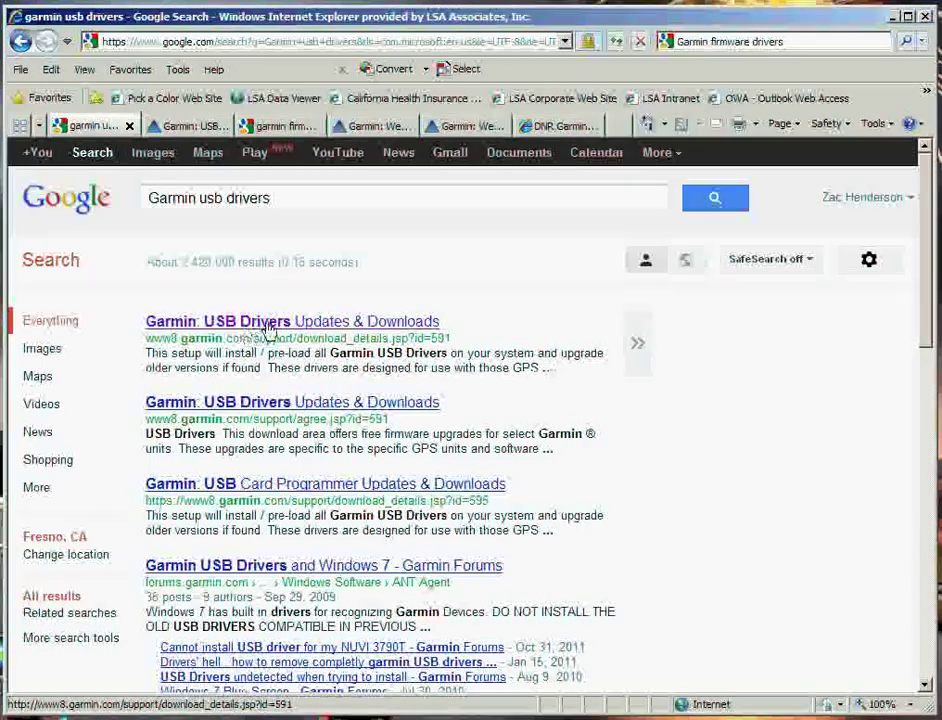
Switch to Garmin's download page for USB Drivers version 2.3.
left_click(182, 126)
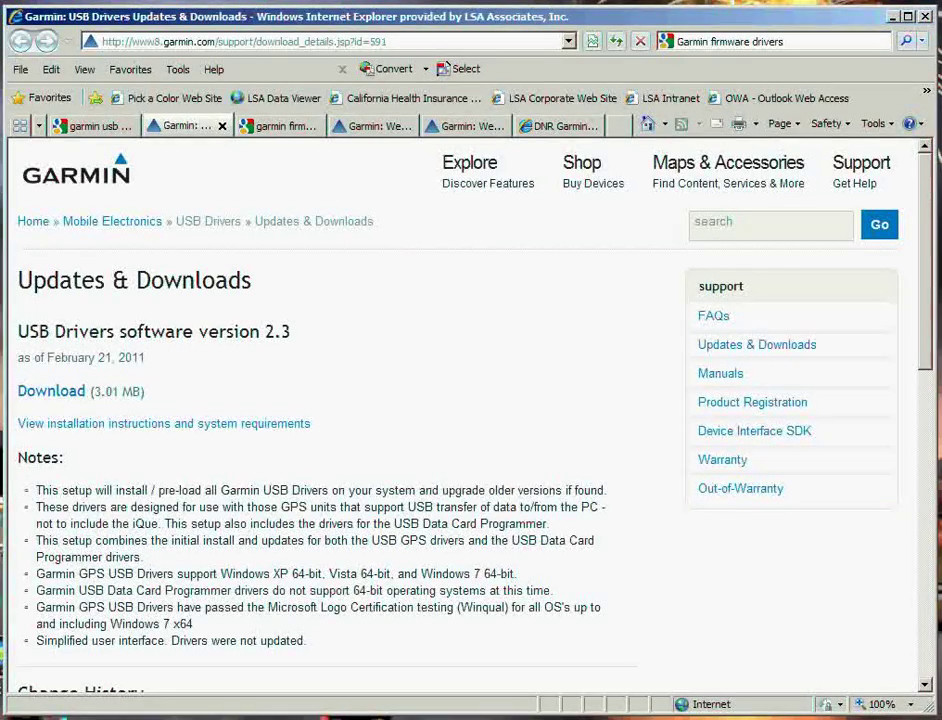
Switch to the local Garmin folder holding Garmin_USBDrivers_23.exe.
key("alt+Tab")
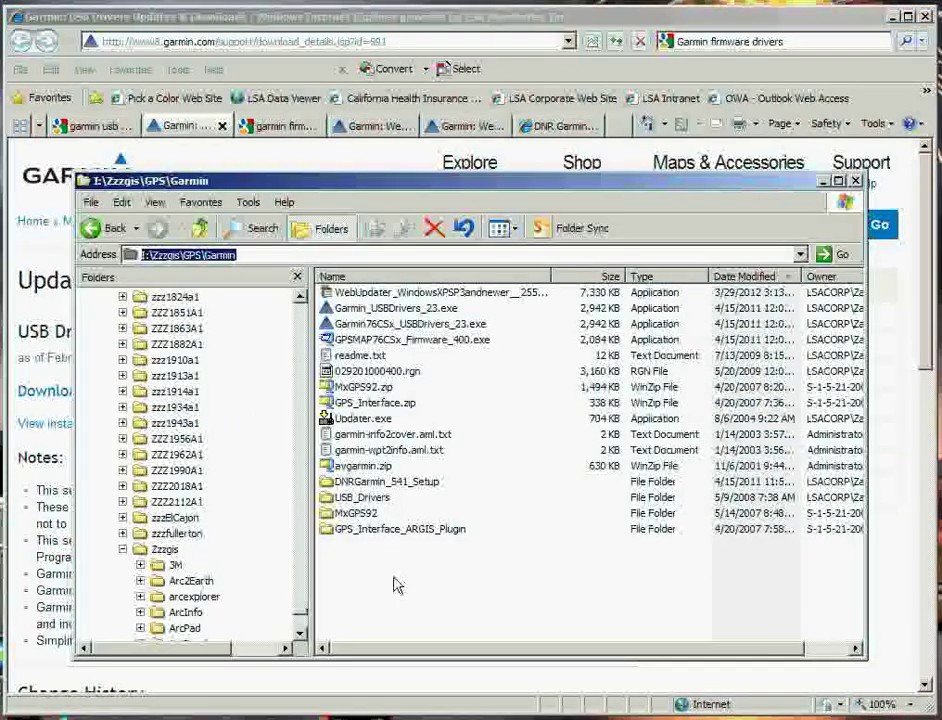
Try running Garmin_USBDrivers_23.exe, then cancel at the security warning.
left_click(444, 308)
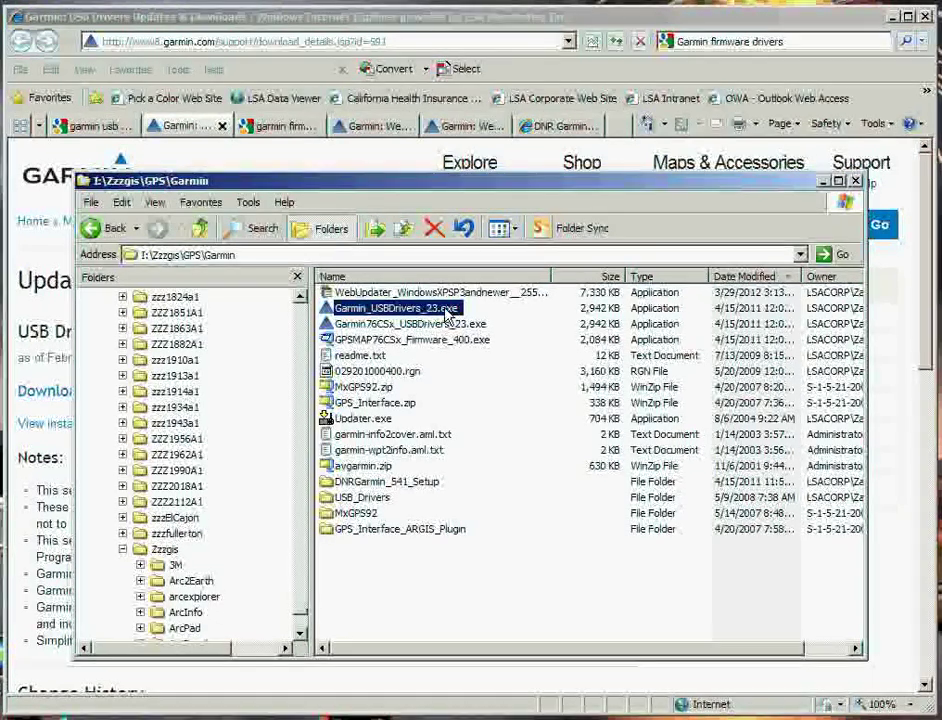
double_click(447, 310)
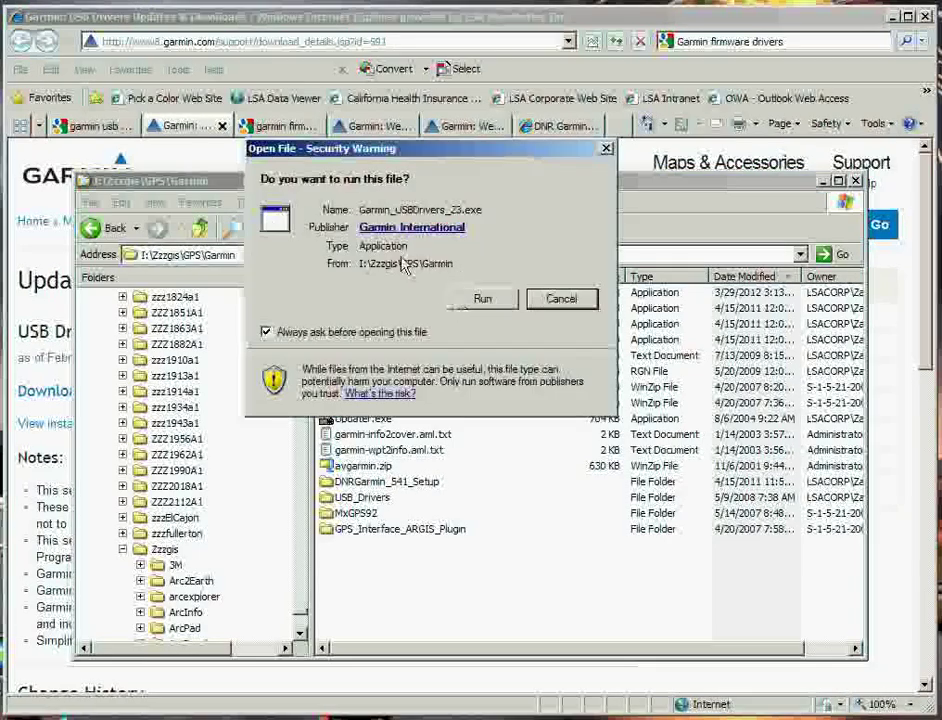
left_click(588, 303)
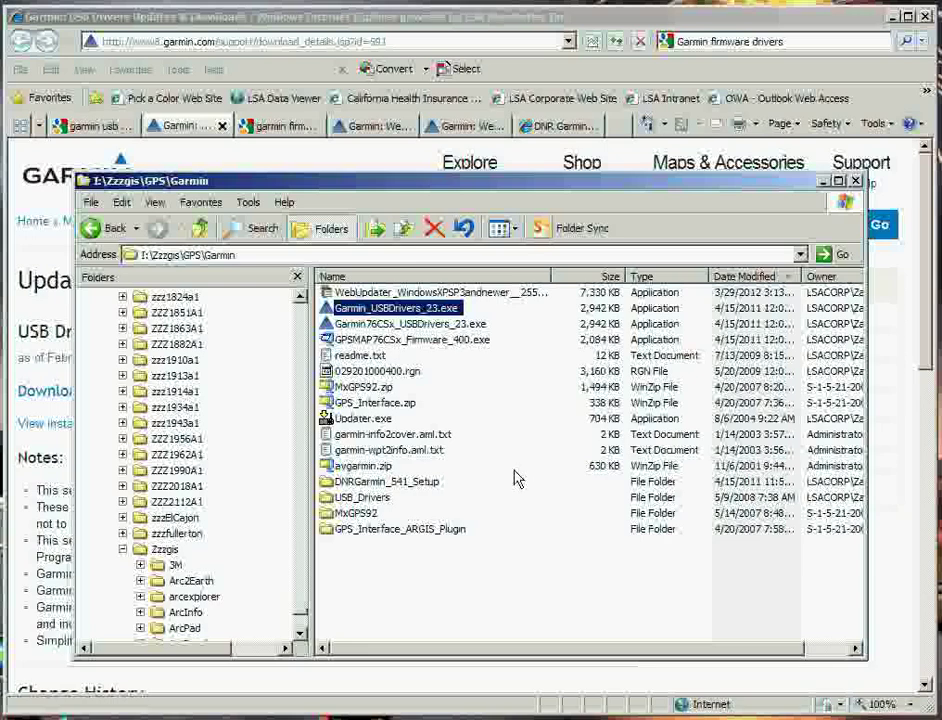
Close the Garmin folder window and return to the 'Garmin firmware updates' search results.
left_click(855, 181)
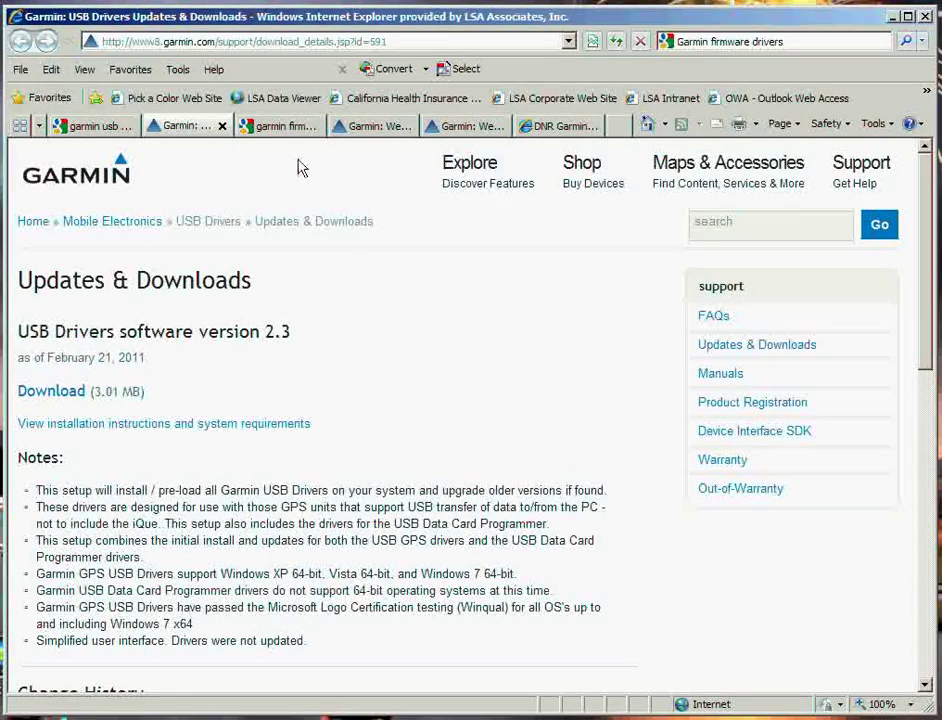
left_click(284, 127)
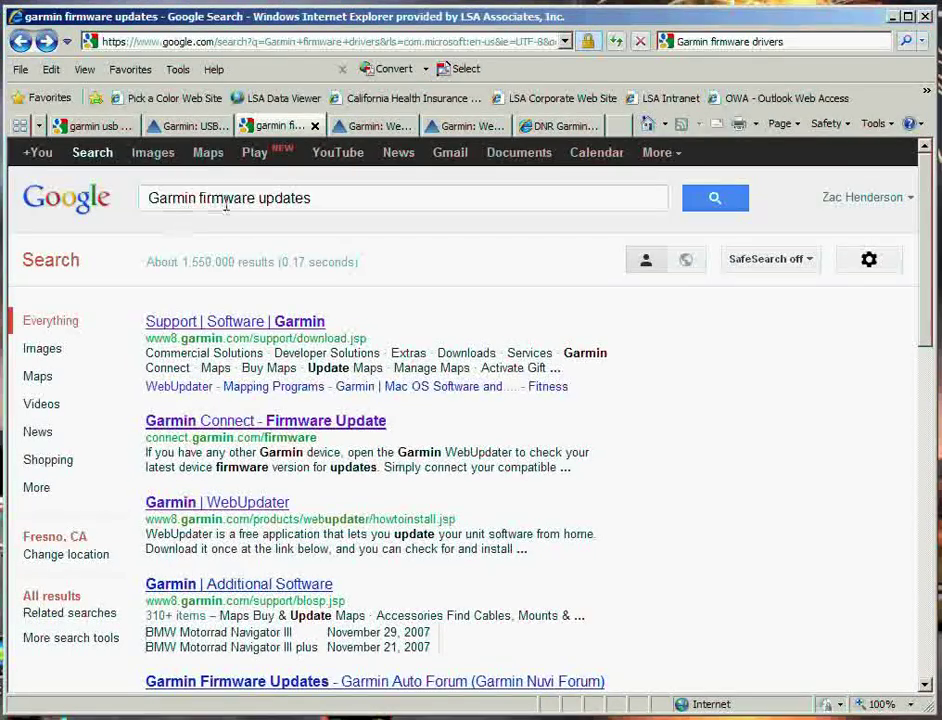
Go through Garmin Support Software to the WebUpdater download for Windows XP SP3 and newer.
left_click(292, 324)
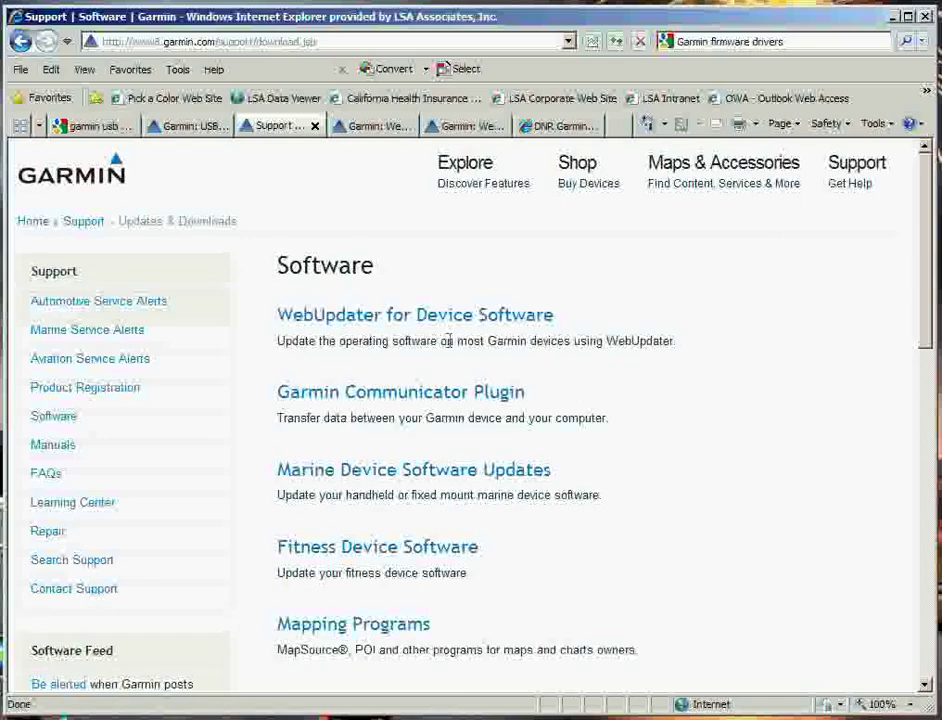
left_click(519, 326)
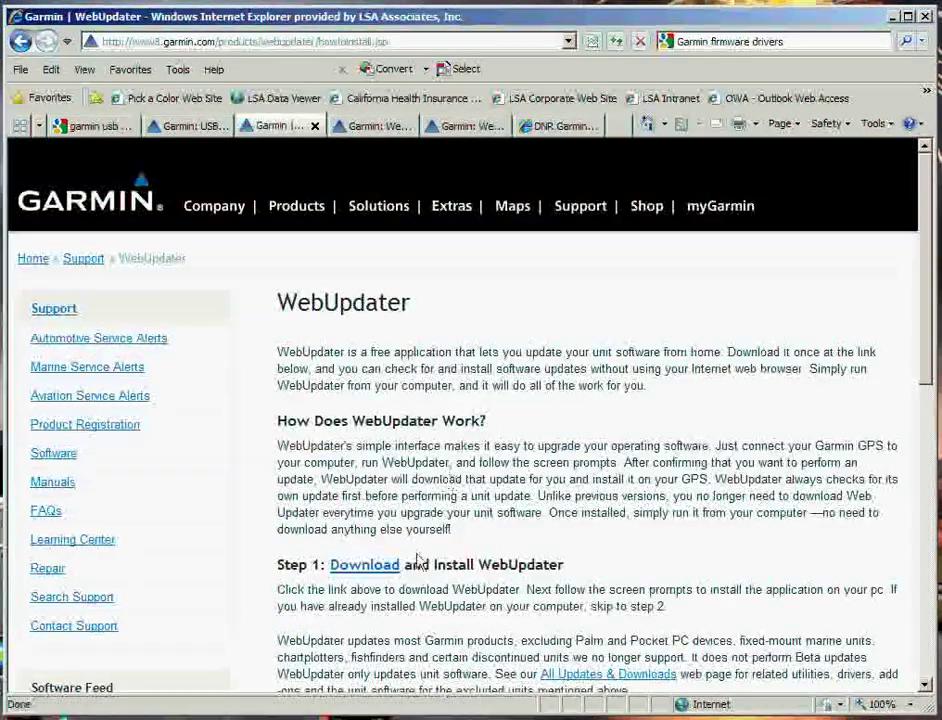
scroll(500, 550, "down", 1)
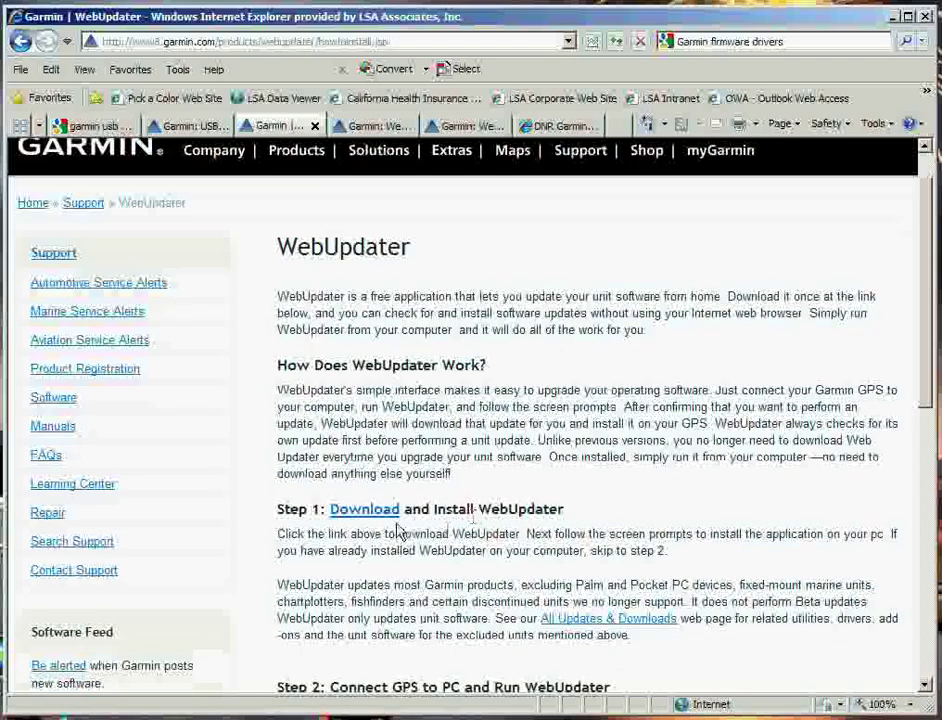
left_click(365, 518)
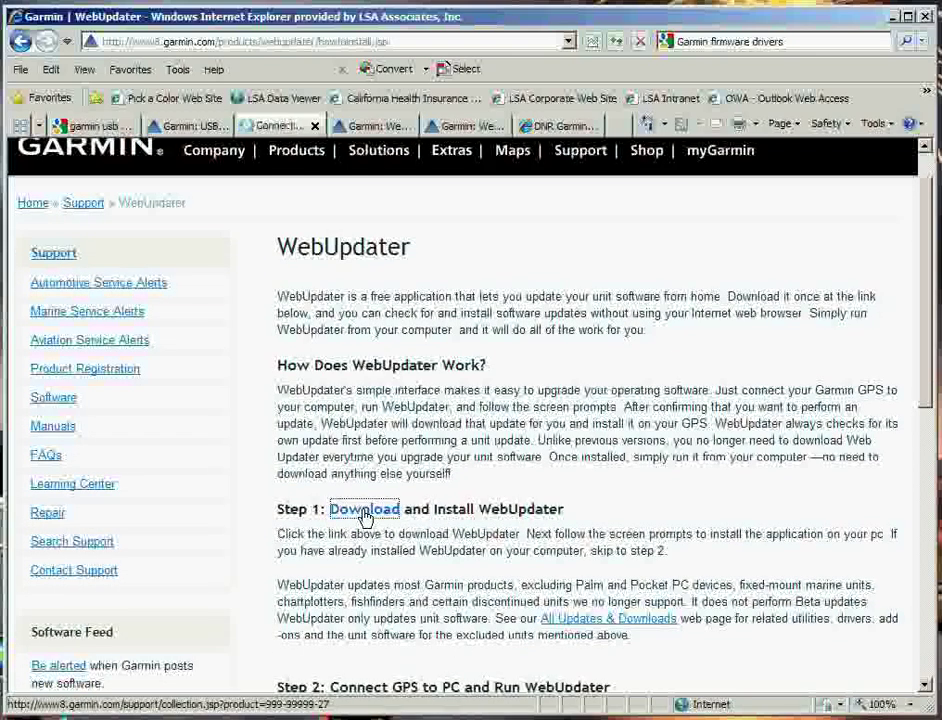
scroll(249, 425, "down", 1)
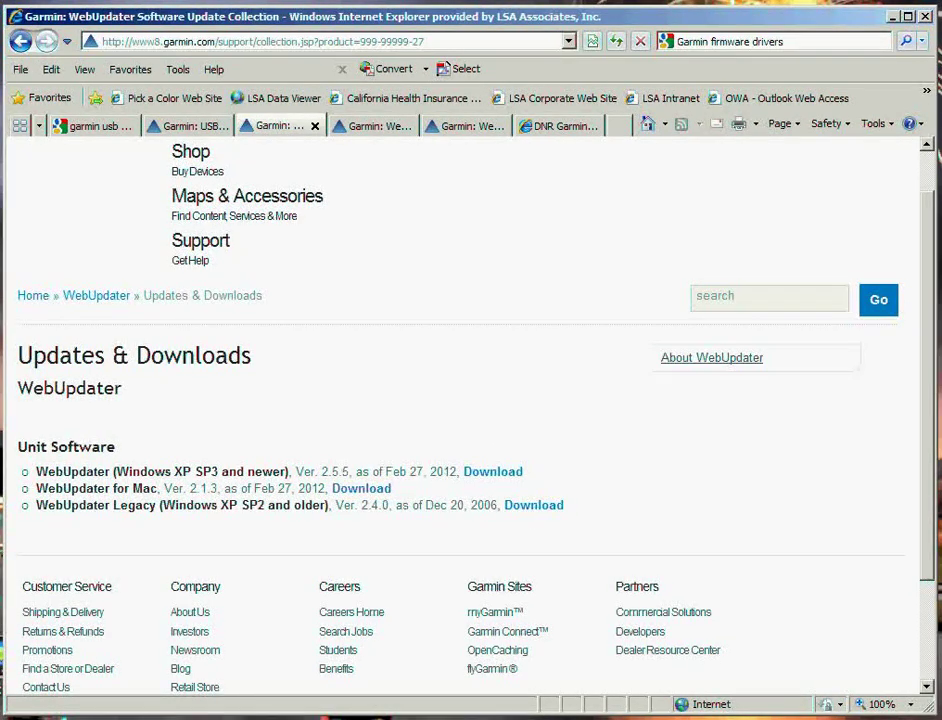
left_click(494, 473)
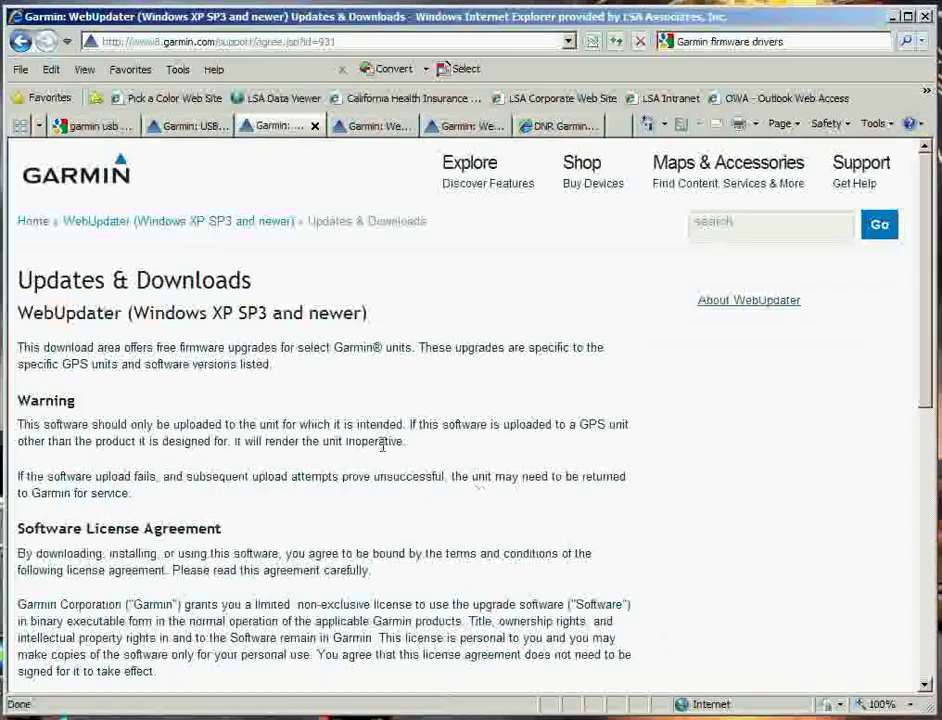
Agree to the license, save WebUpdater 2.5.5 over the old Garmin-folder copy, and run it.
scroll(381, 446, "down", 10)
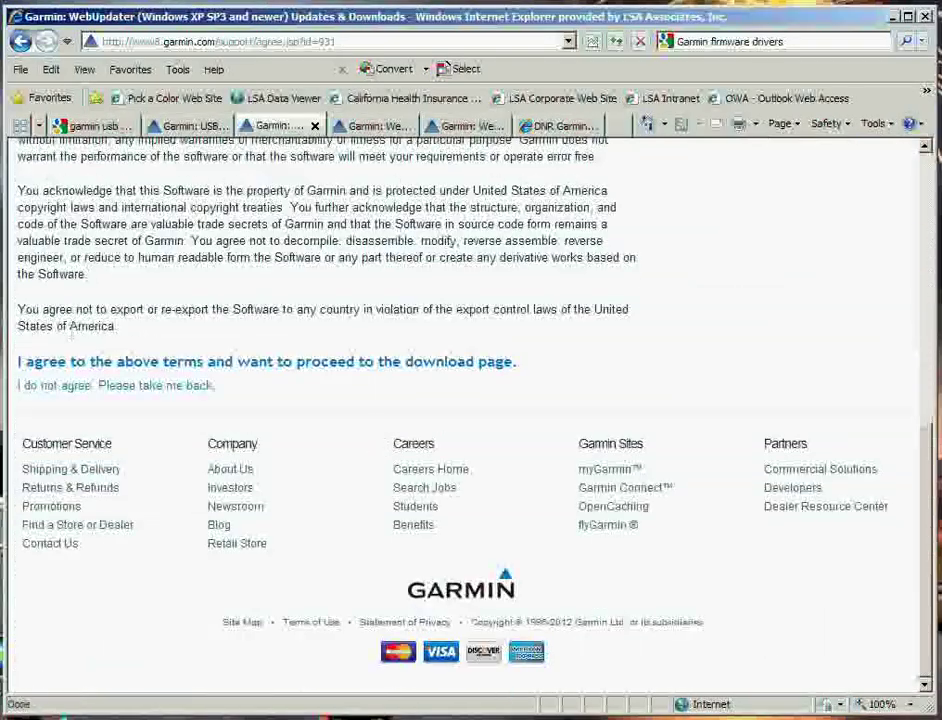
left_click(300, 366)
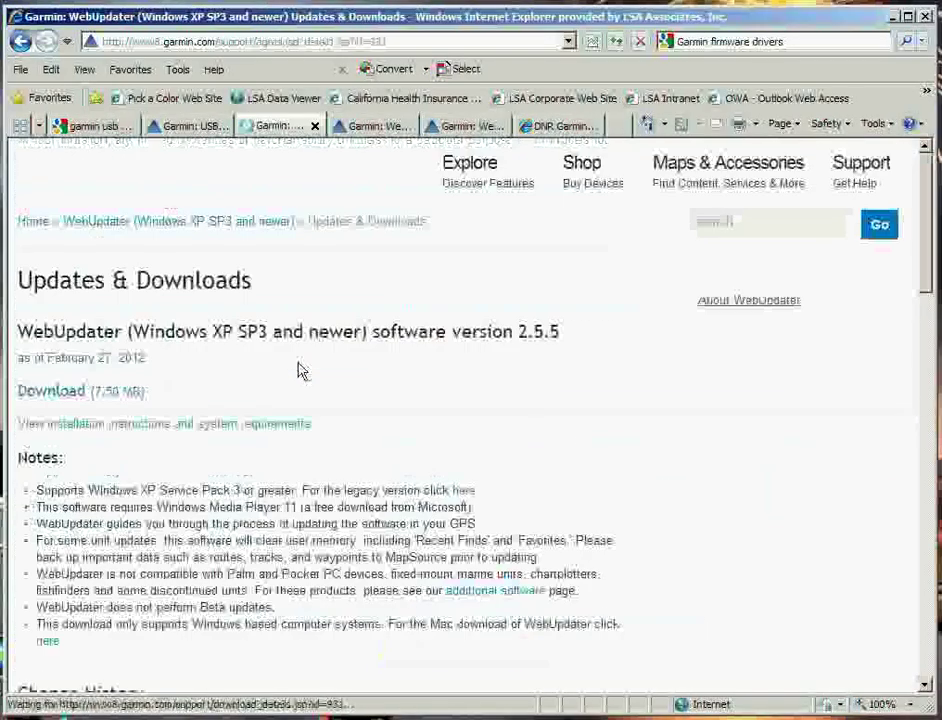
left_click(60, 394)
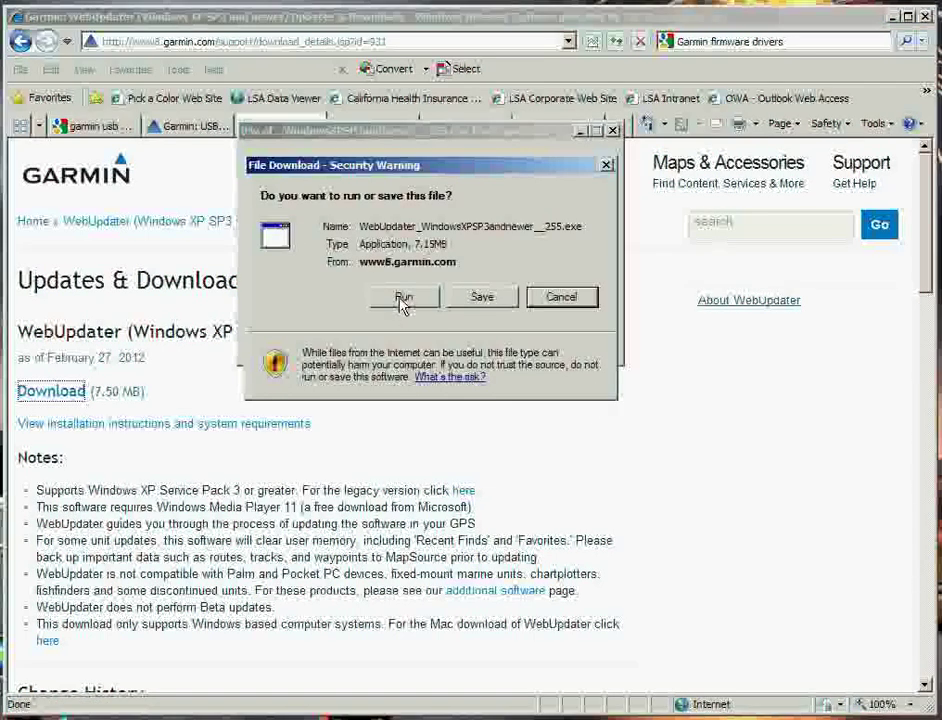
left_click(481, 297)
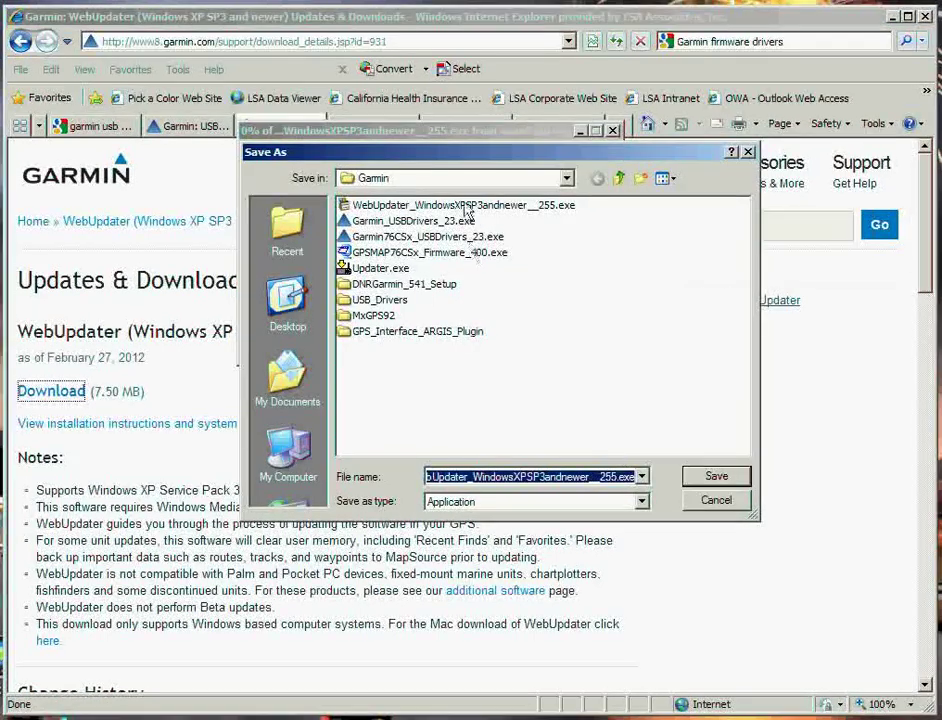
left_click(511, 207)
left_click(716, 478)
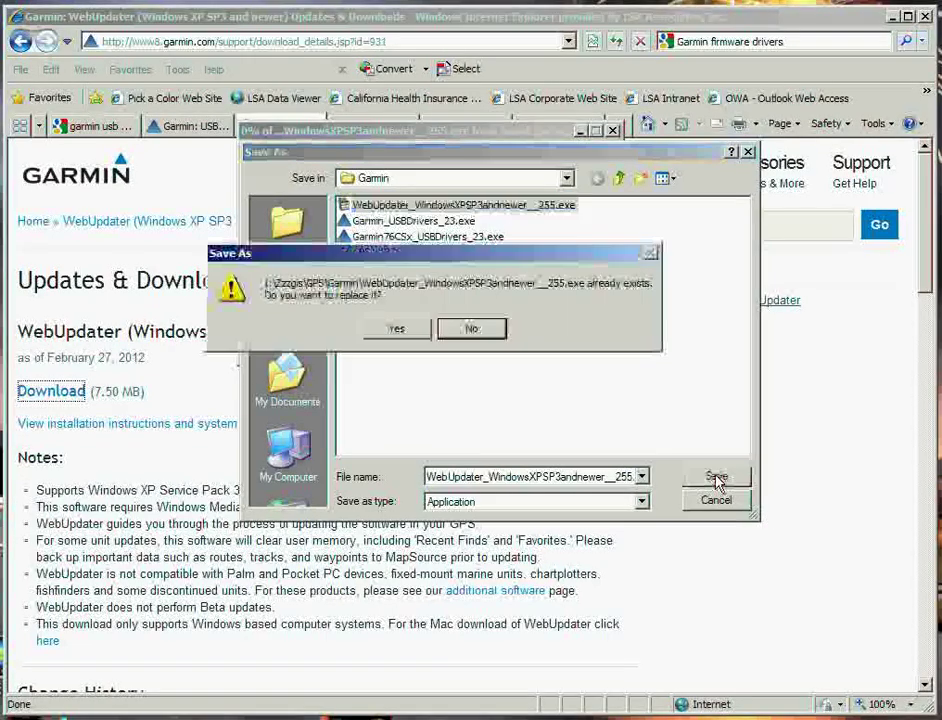
left_click(398, 330)
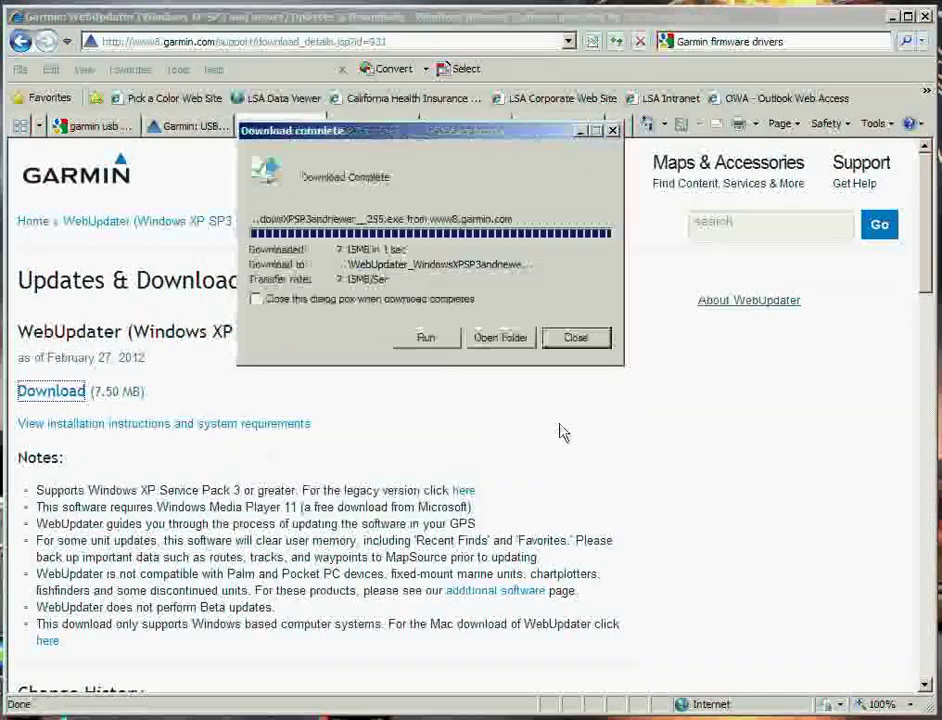
left_click(438, 344)
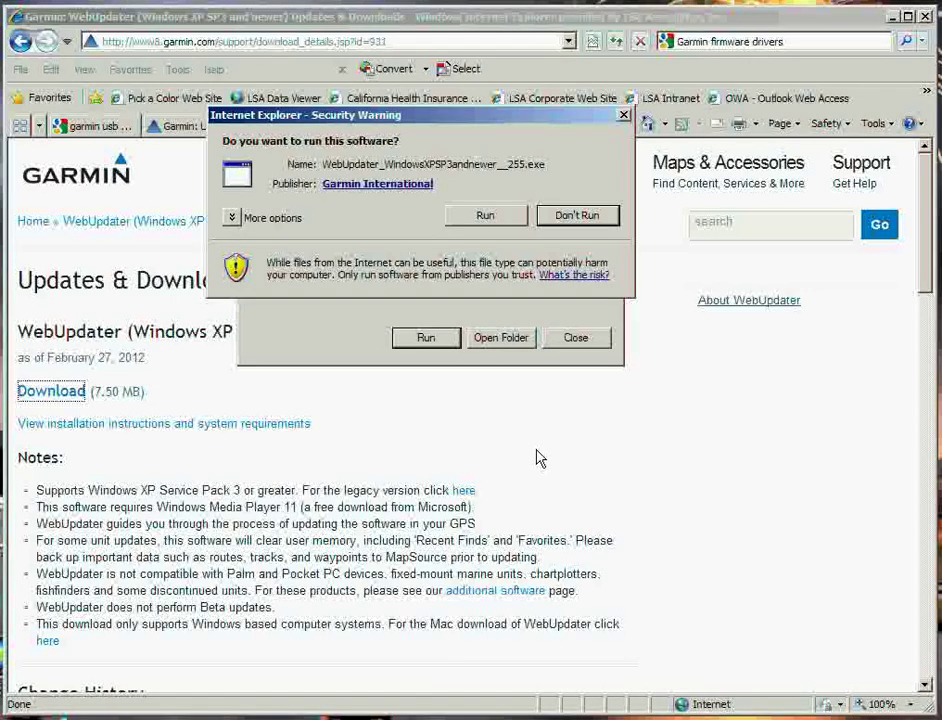
left_click(485, 215)
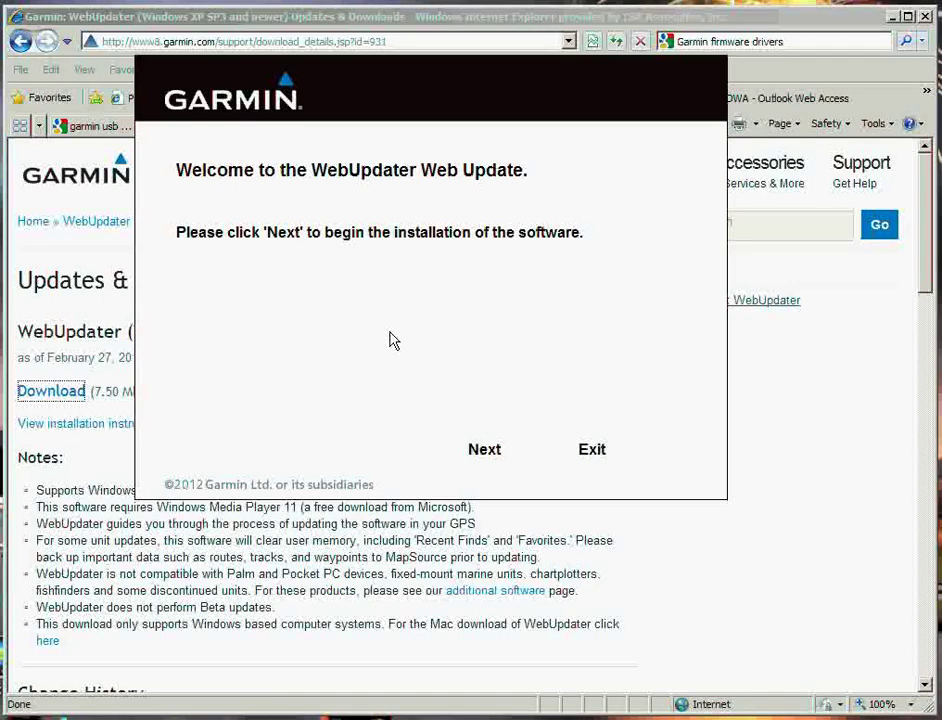
Install WebUpdater after accepting its license terms, then launch it.
left_click(488, 450)
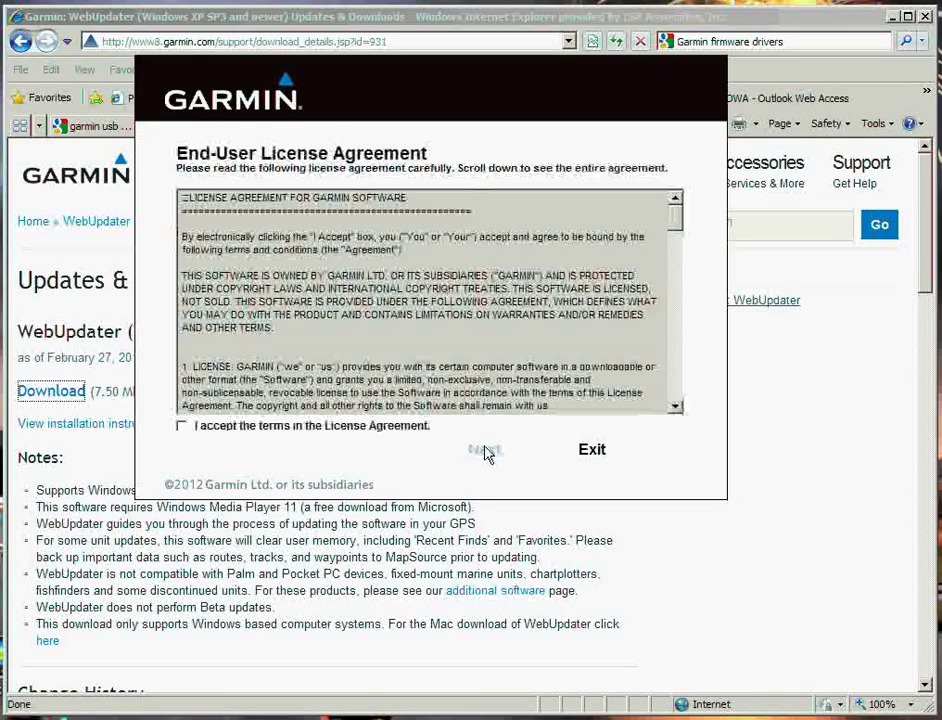
left_click(192, 428)
left_click(486, 456)
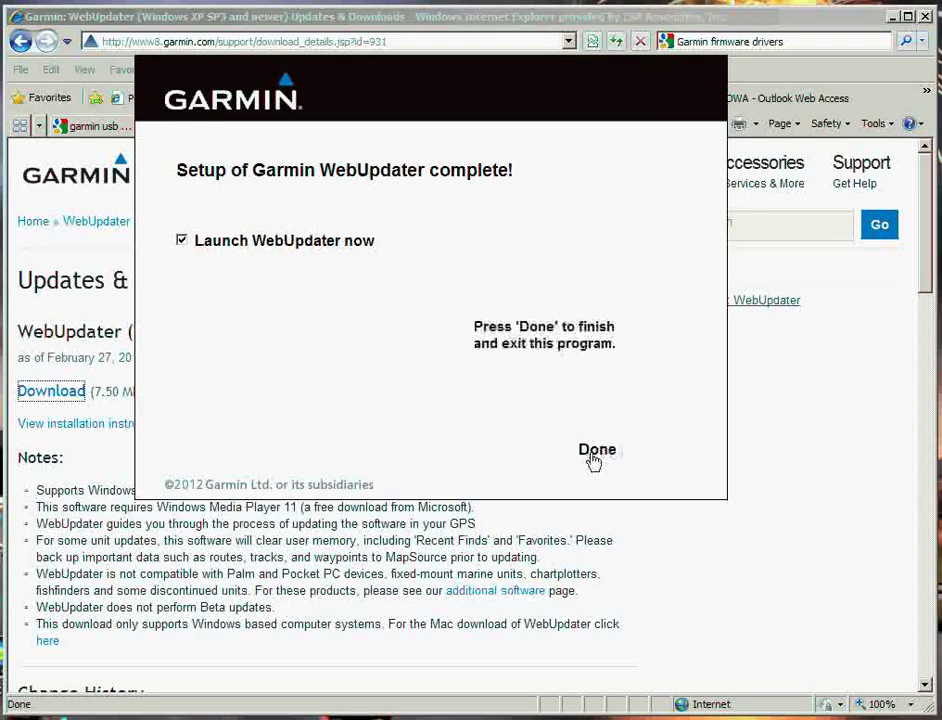
left_click(596, 454)
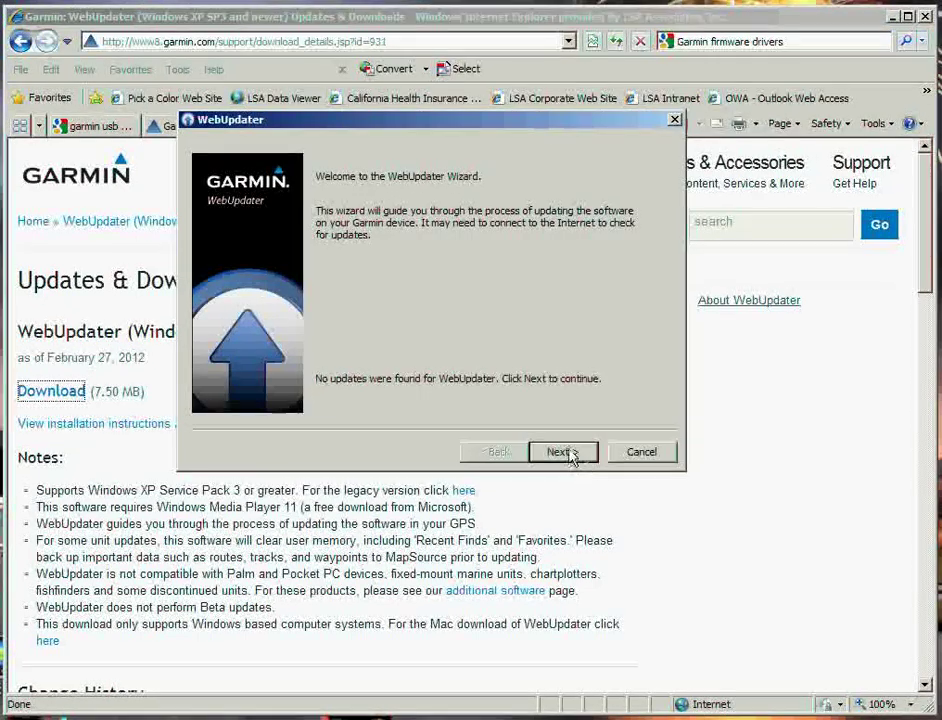
Pick the GPSMap76CSX, accept the license after the release notes, and install its software update.
left_click(568, 452)
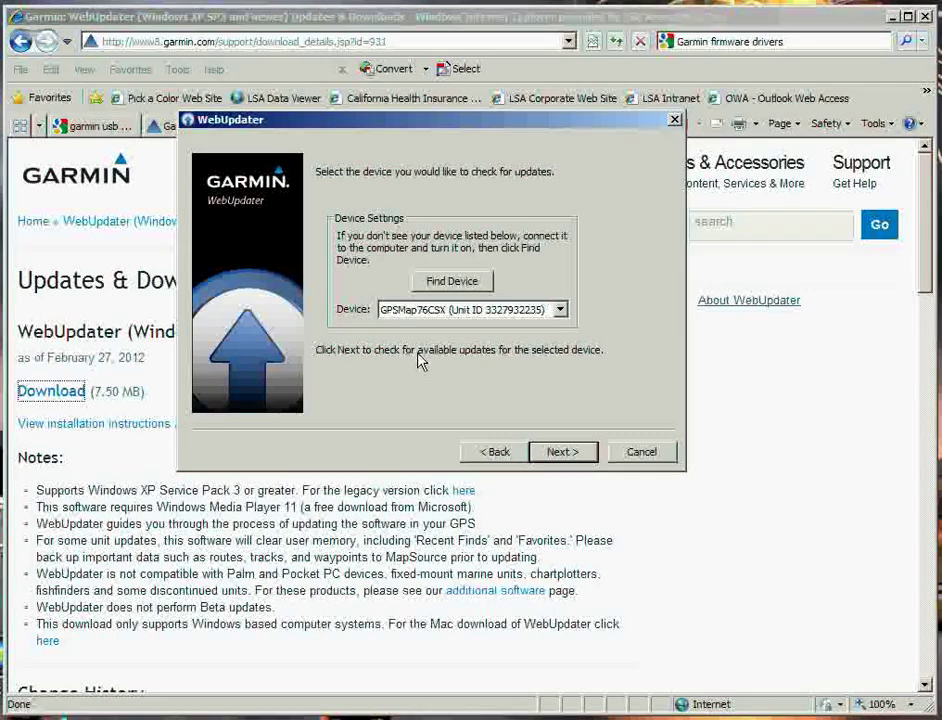
left_click(564, 451)
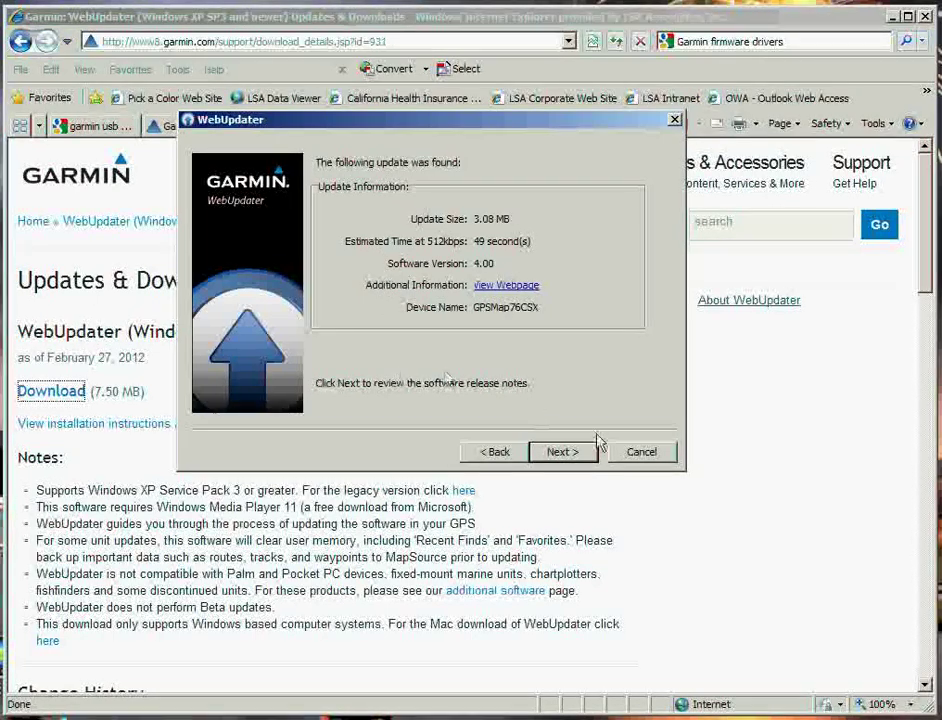
left_click(564, 451)
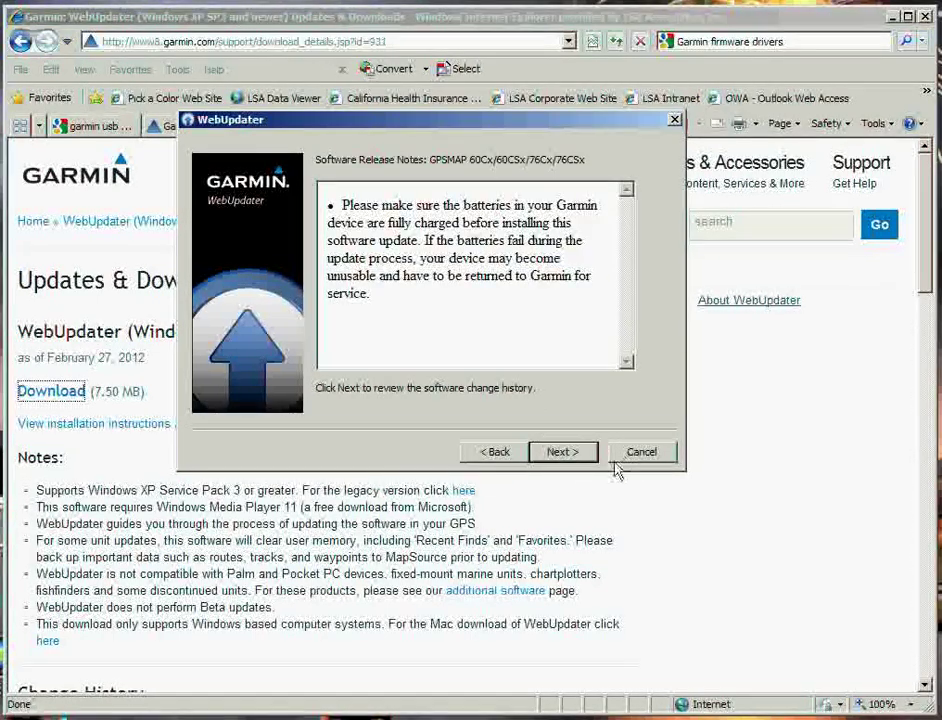
left_click(566, 453)
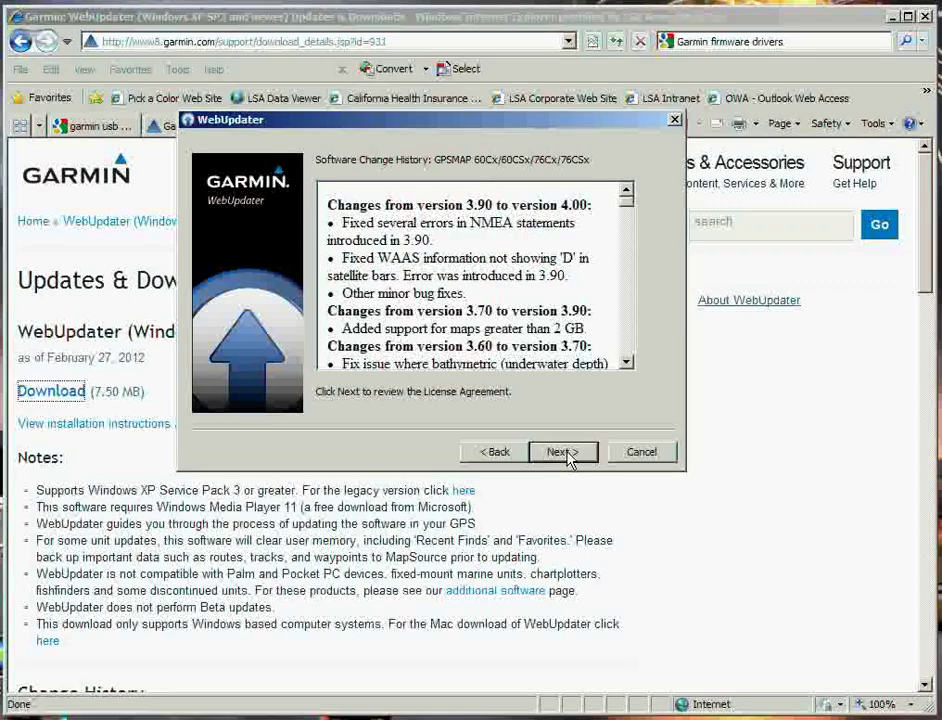
left_click(566, 452)
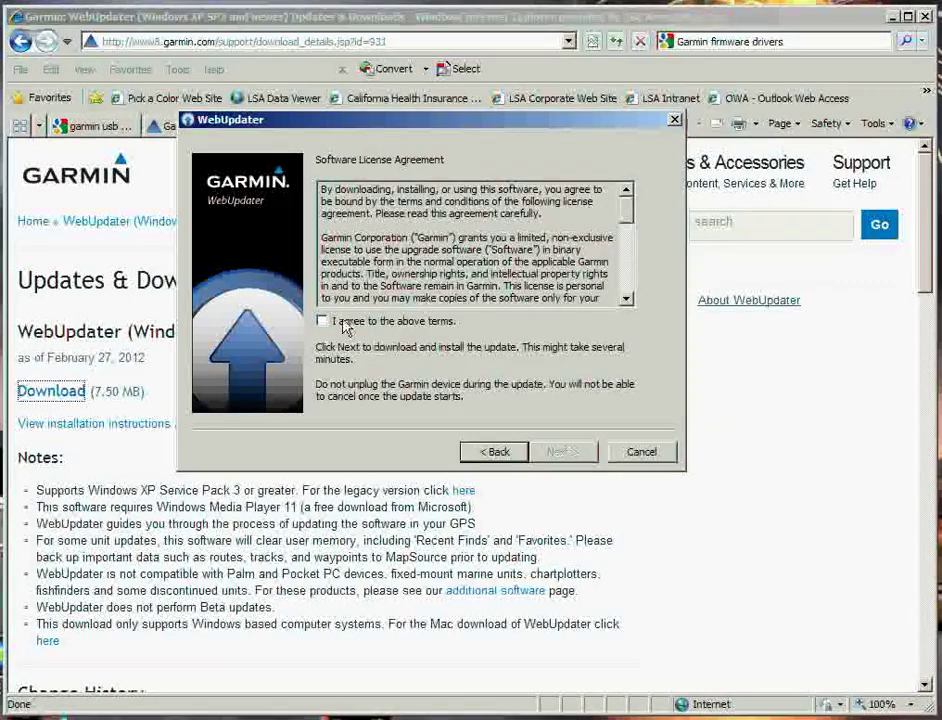
left_click(340, 323)
left_click(568, 453)
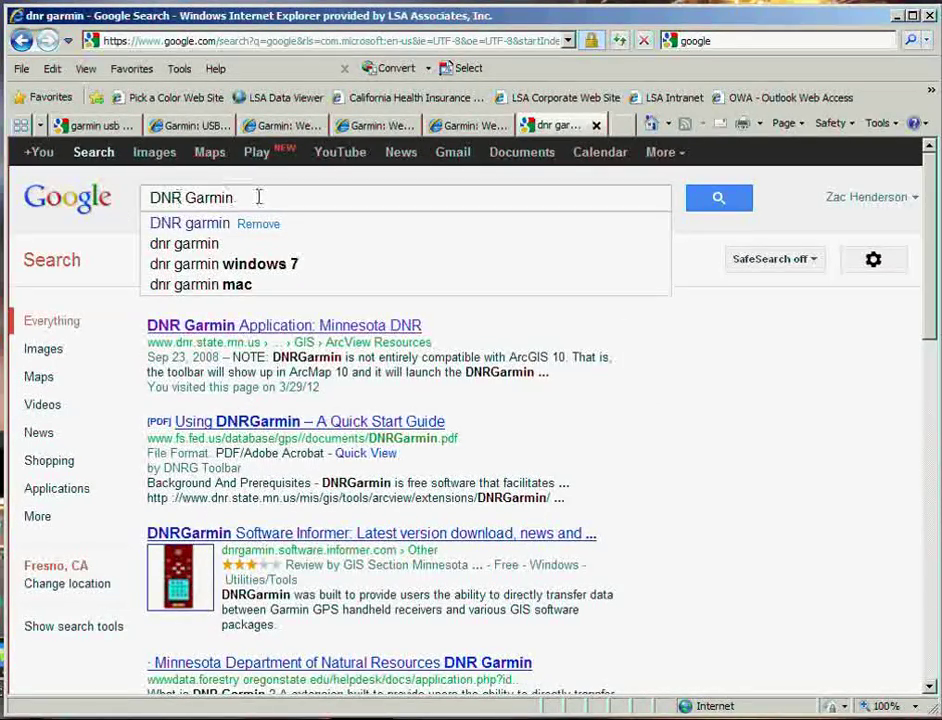
Search 'DNR Garmin', open the Minnesota DNR page, and download DNRGarmin 5.4.1.
left_click(719, 199)
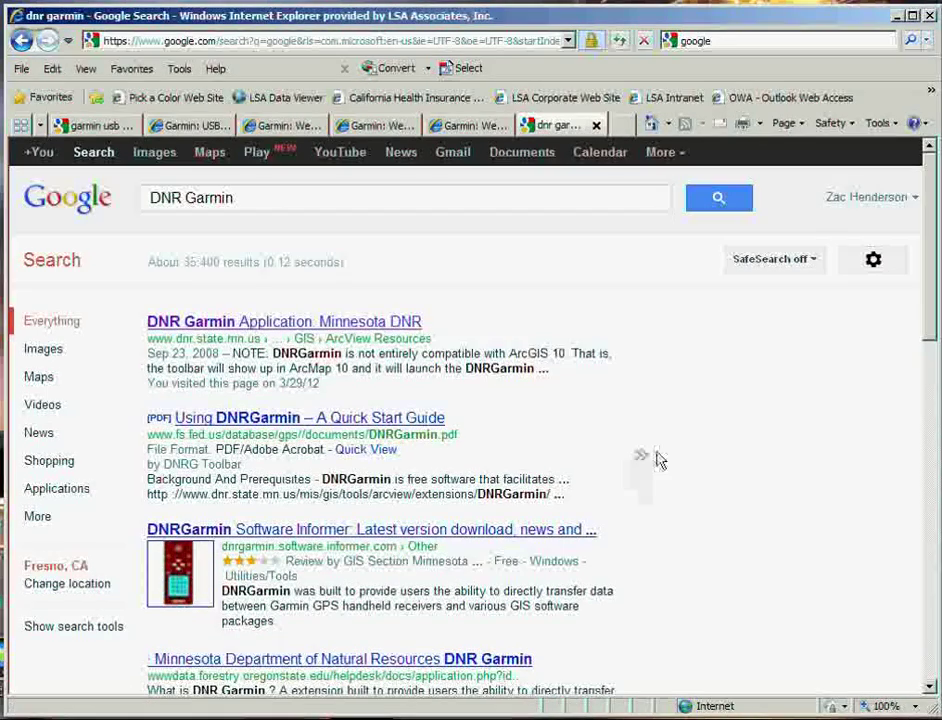
left_click(213, 330)
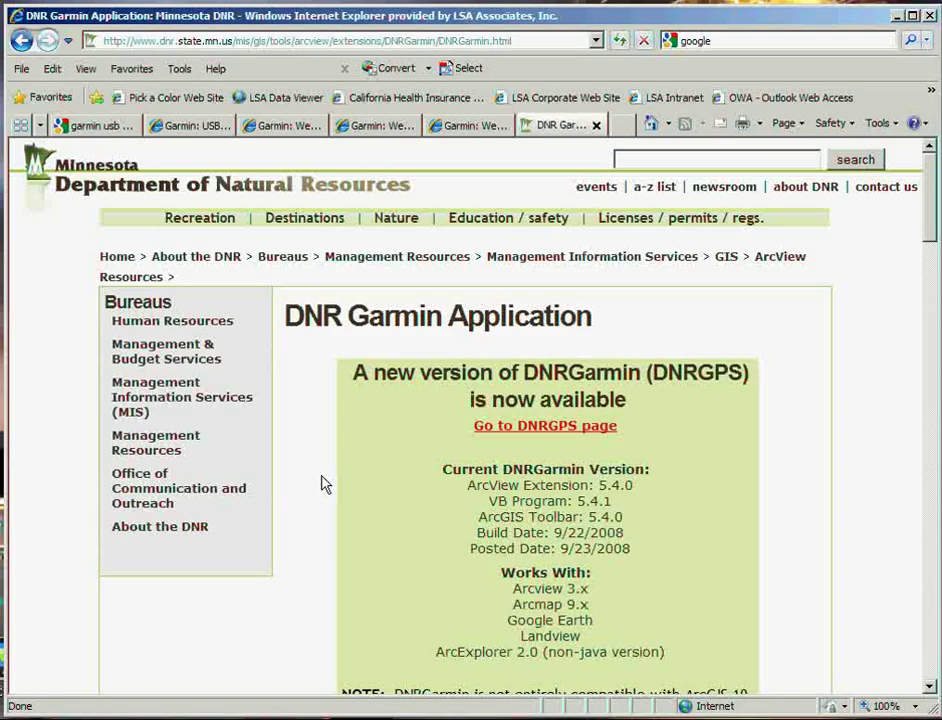
scroll(322, 484, "down", 2)
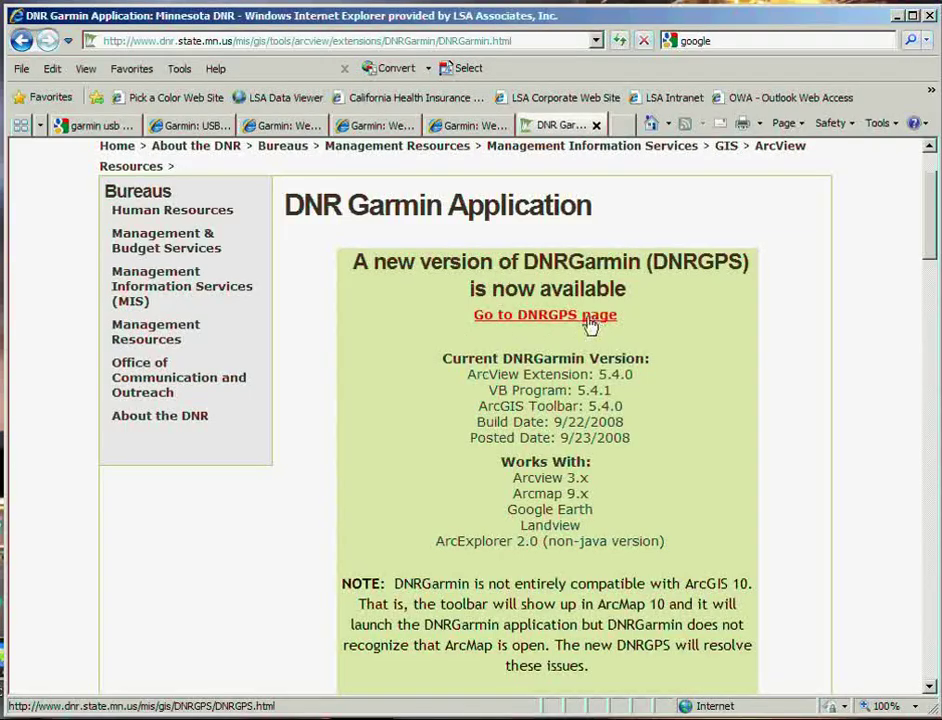
scroll(300, 507, "down", 10)
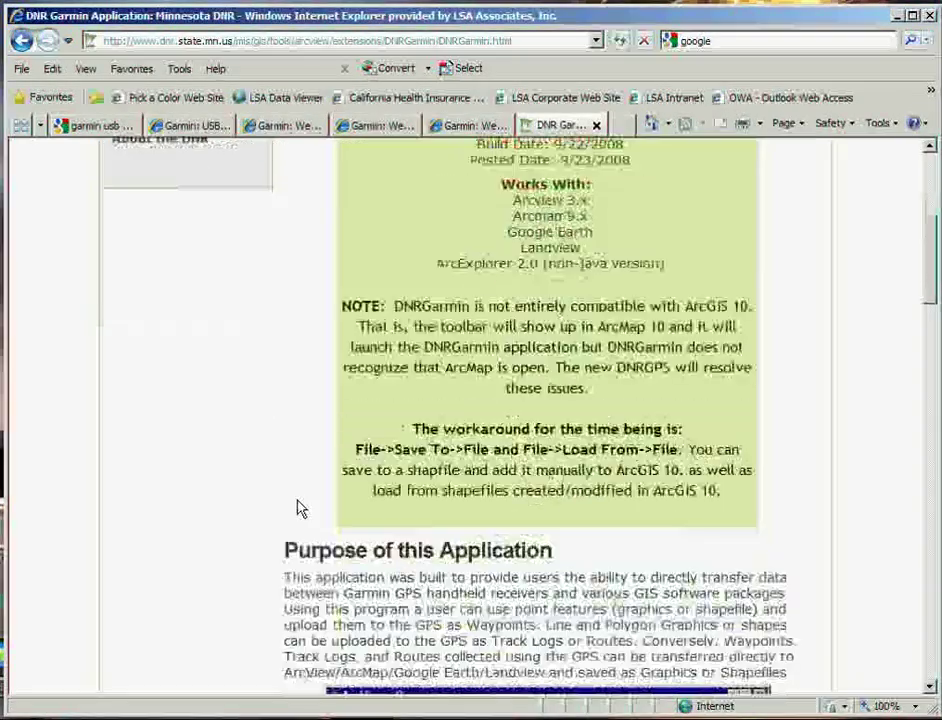
scroll(300, 508, "down", 10)
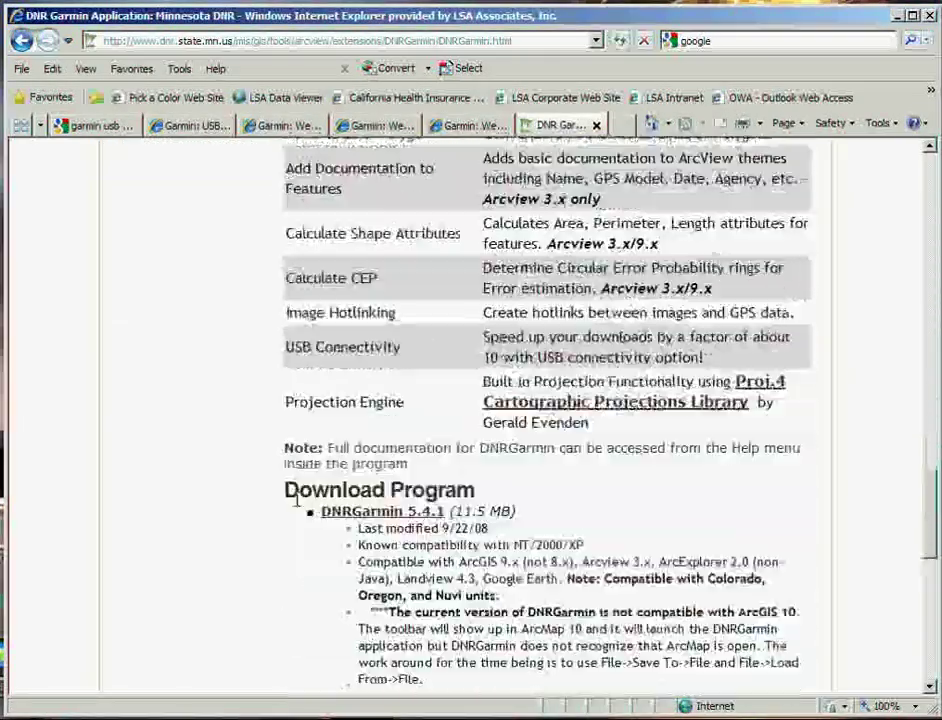
scroll(300, 508, "up", 1)
left_click(340, 318)
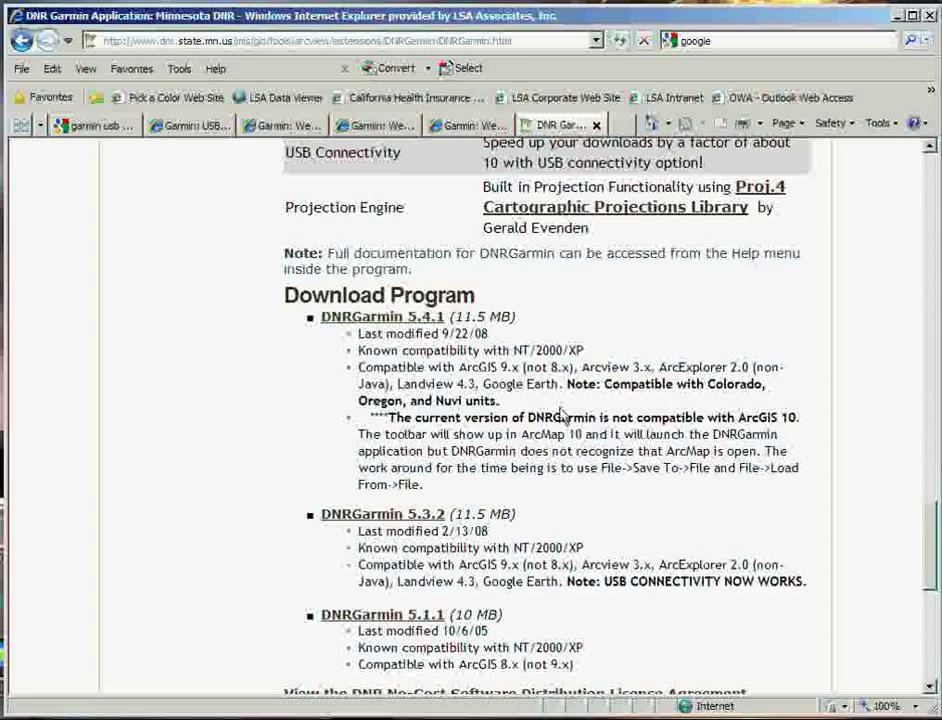
left_click(897, 17)
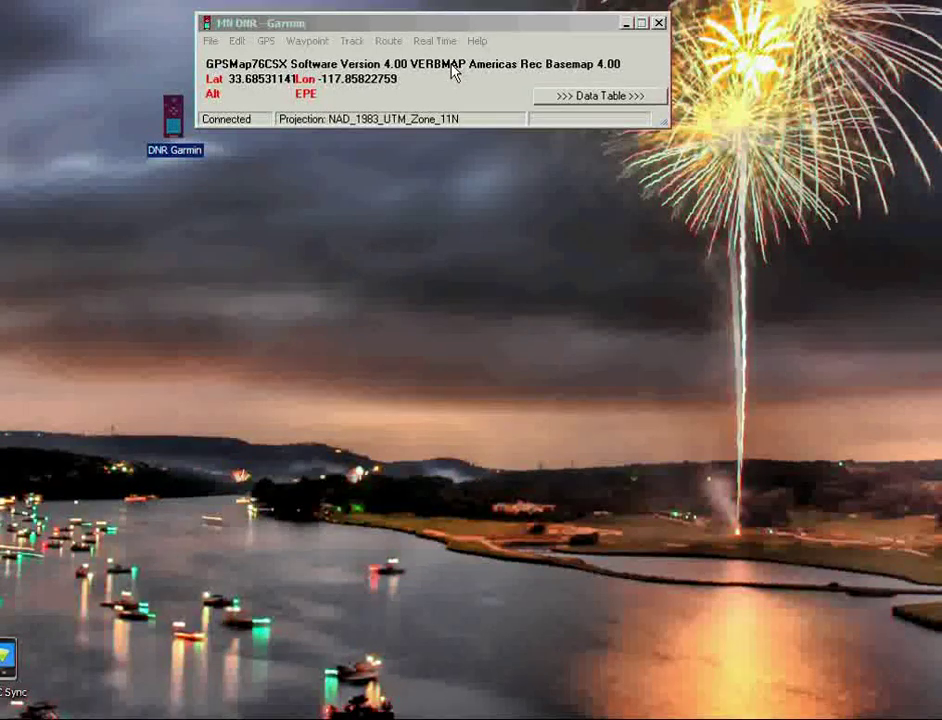
left_click(221, 25)
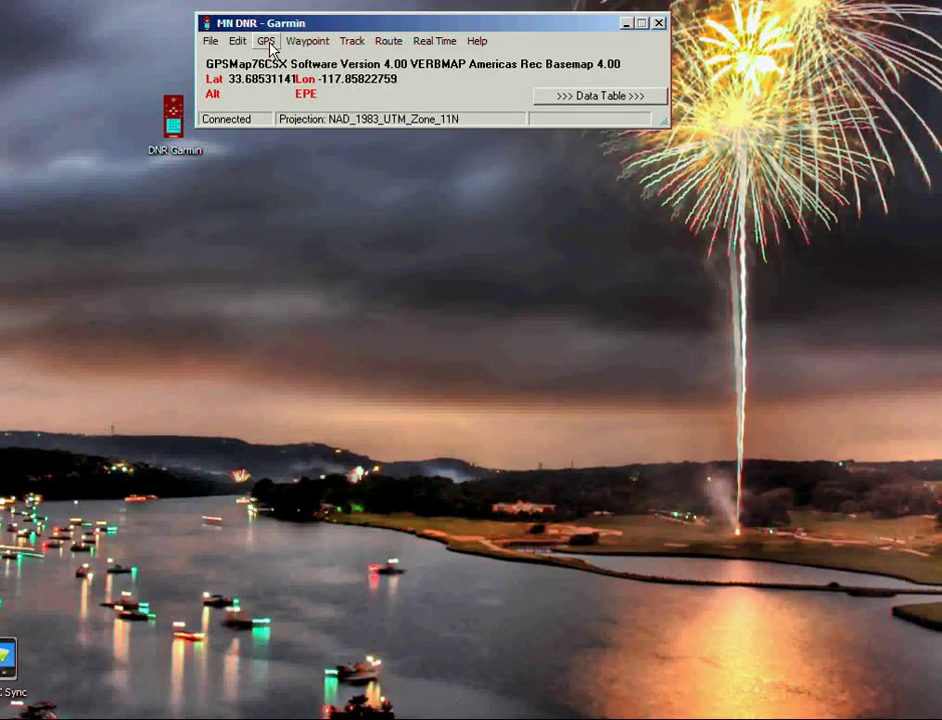
left_click(269, 44)
mouse_move(282, 66)
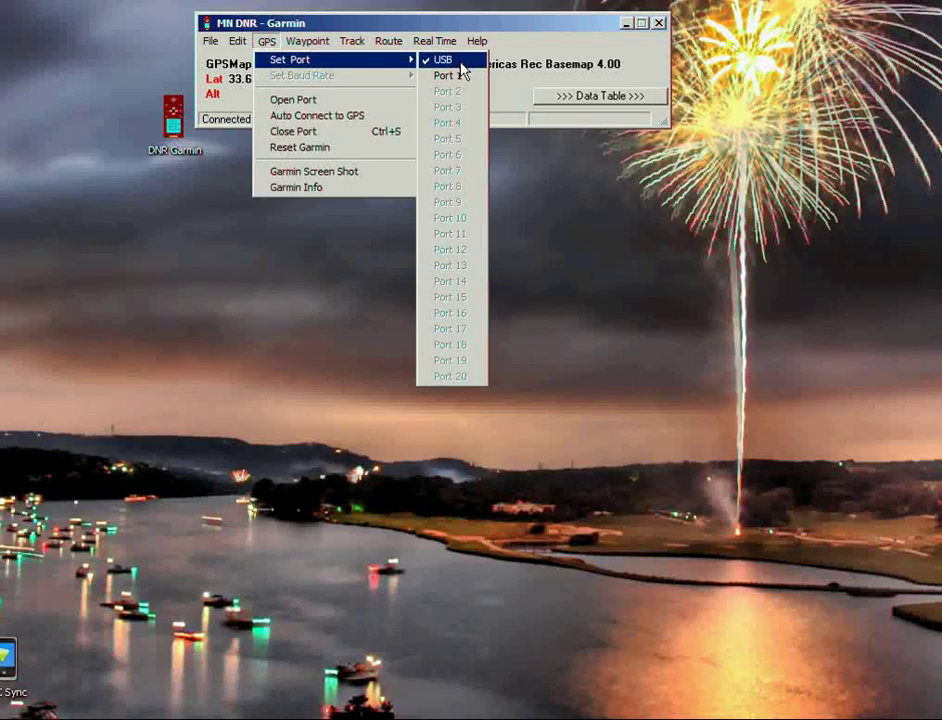
left_click(500, 29)
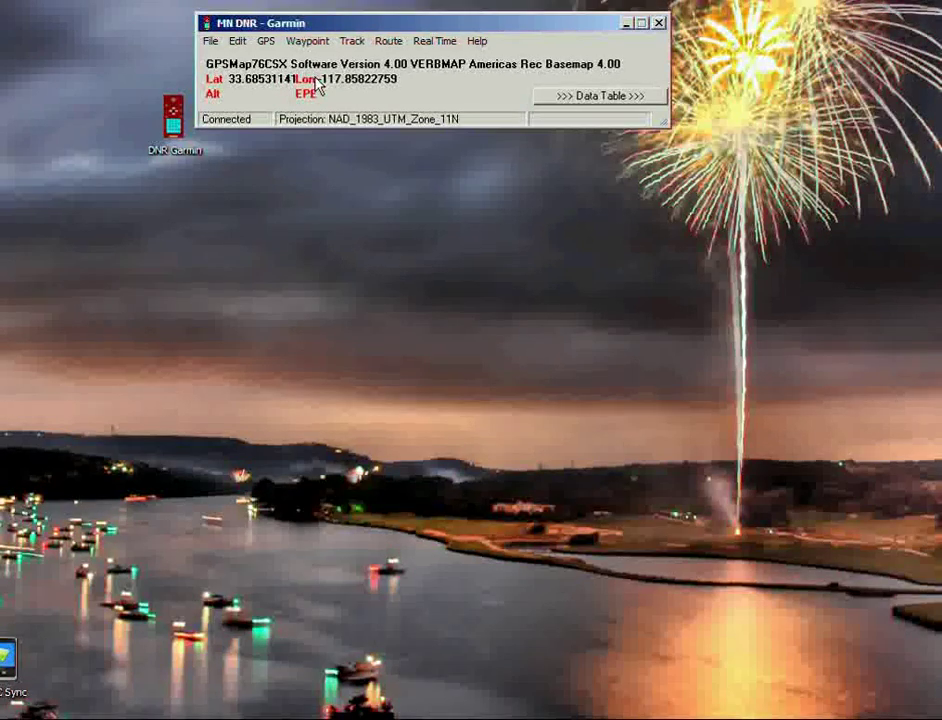
left_click(211, 46)
Load BioSurveyAreas_UTM11_Lines.shp from i:\sce1110\gis\gps\ as an ArcView Shapefile.
mouse_move(226, 62)
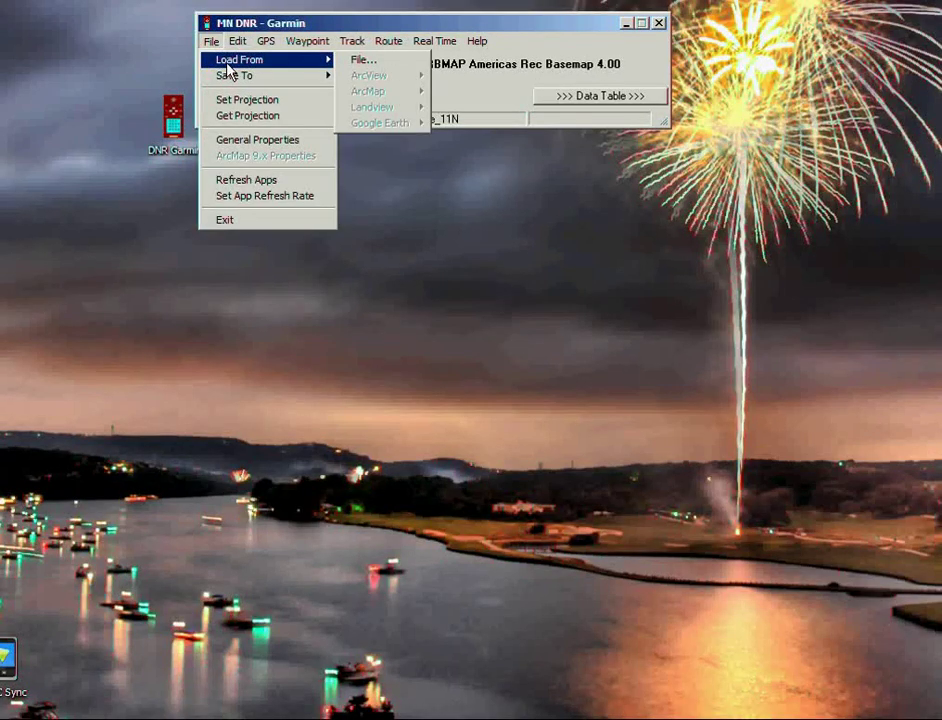
left_click(372, 64)
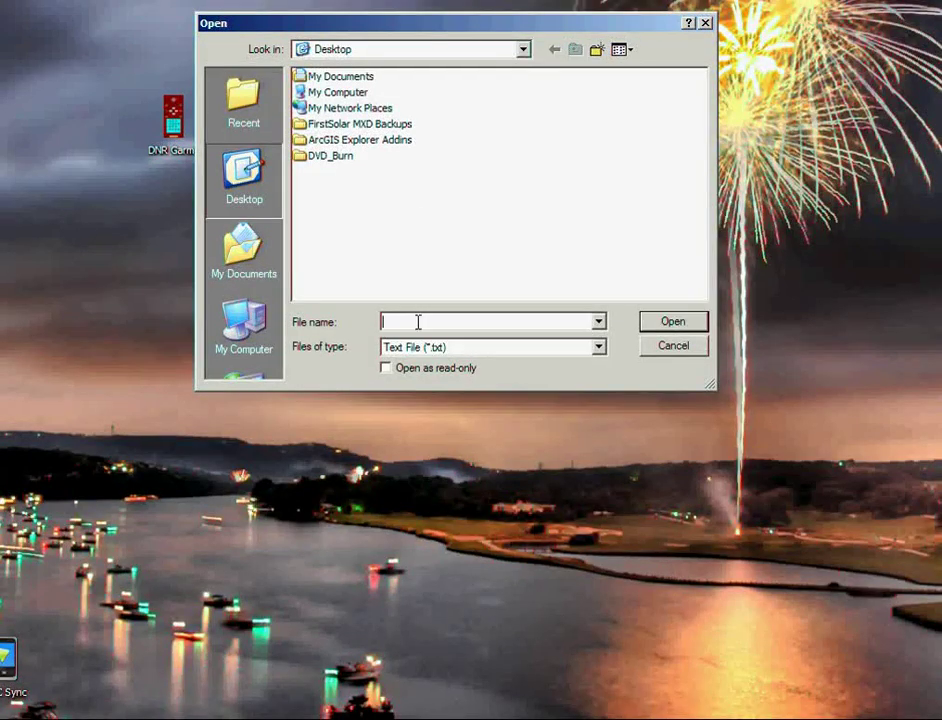
type("i:\\sce11")
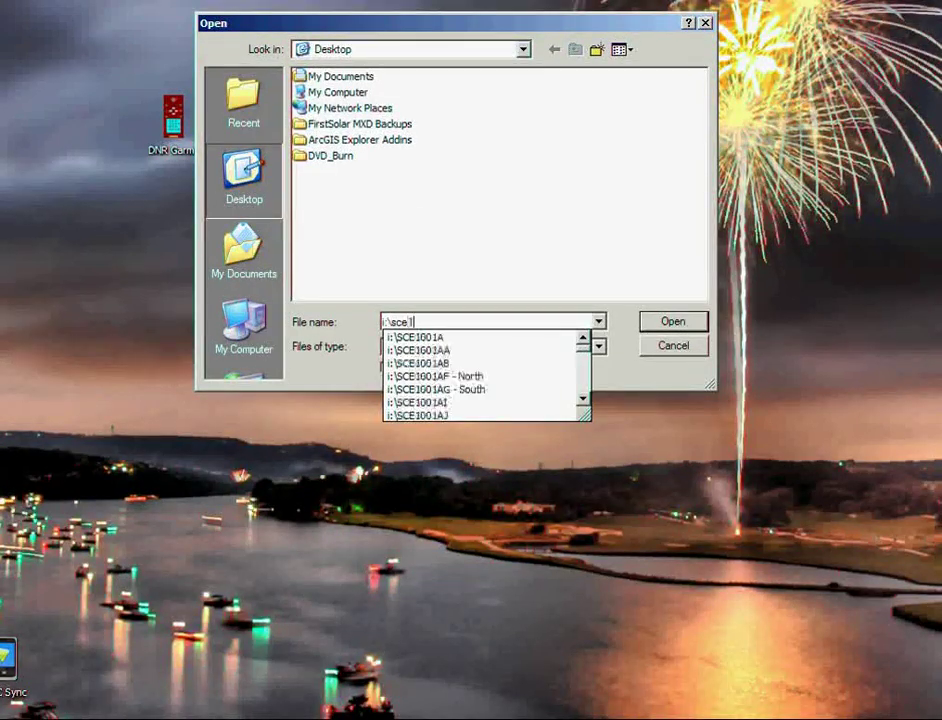
type("10\\gis\\")
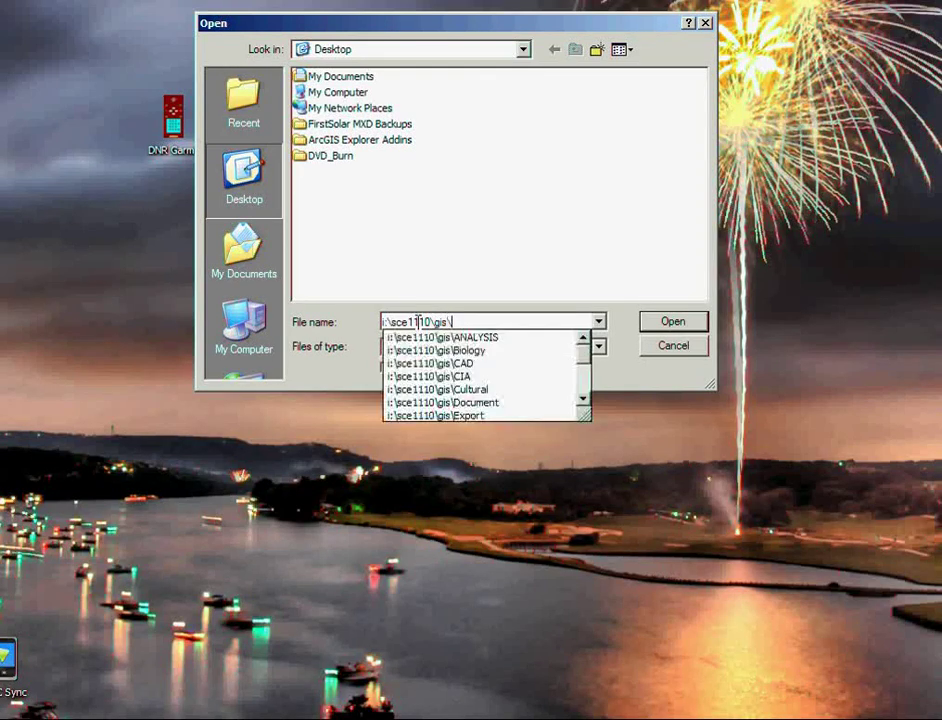
type("gps\\")
key("Return")
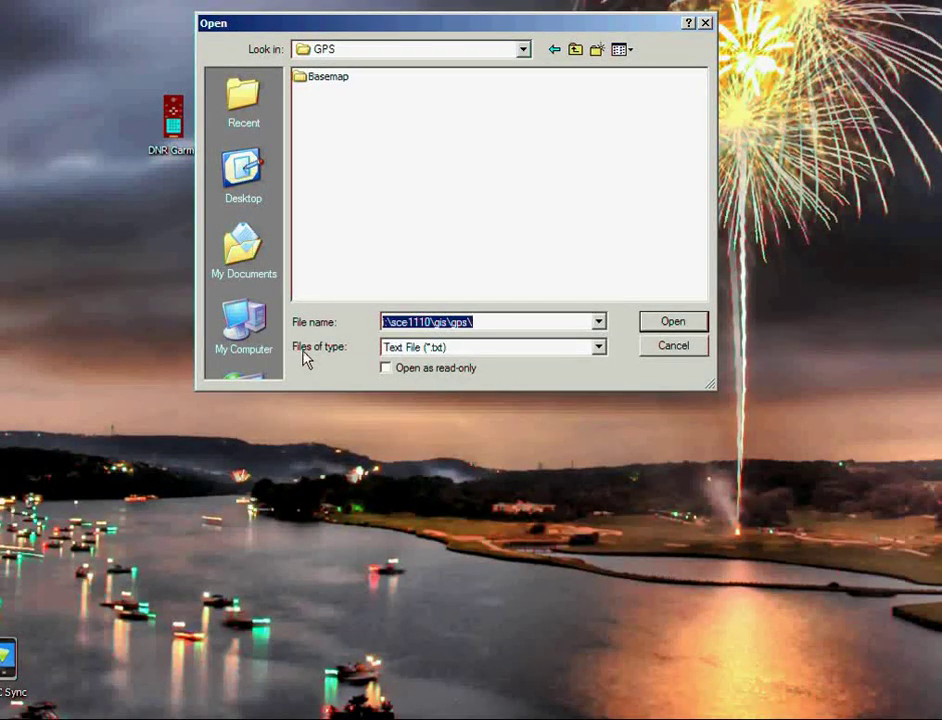
left_click(503, 350)
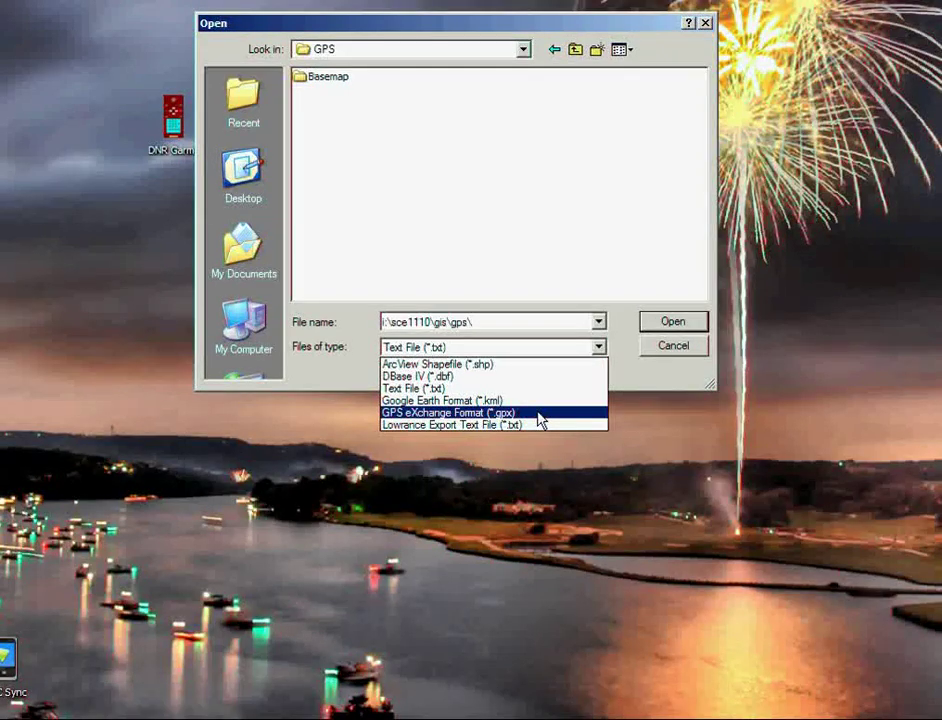
left_click(417, 366)
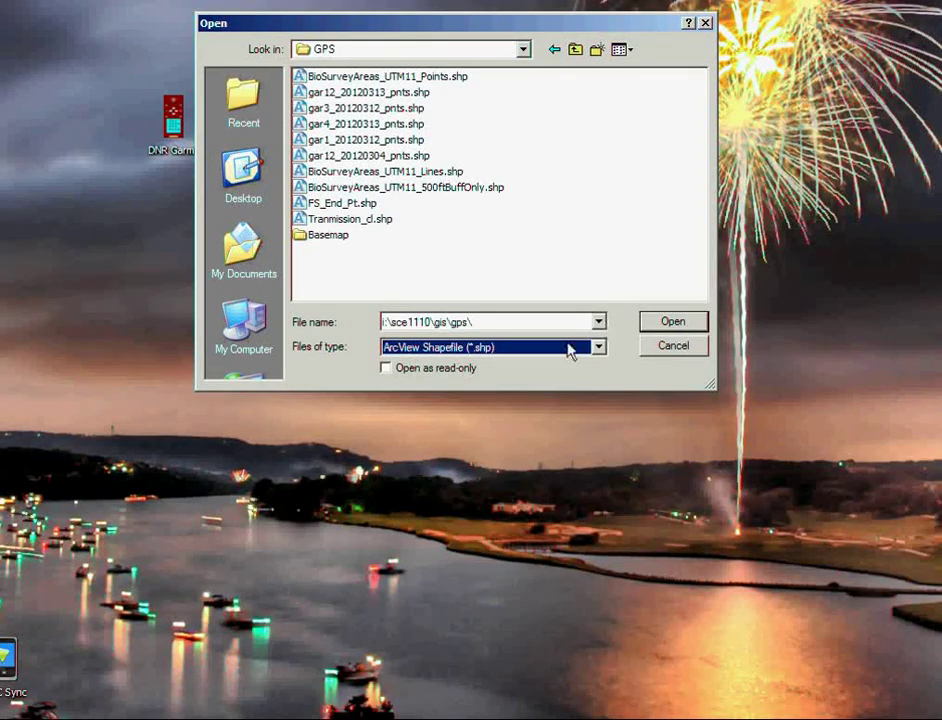
left_click(385, 171)
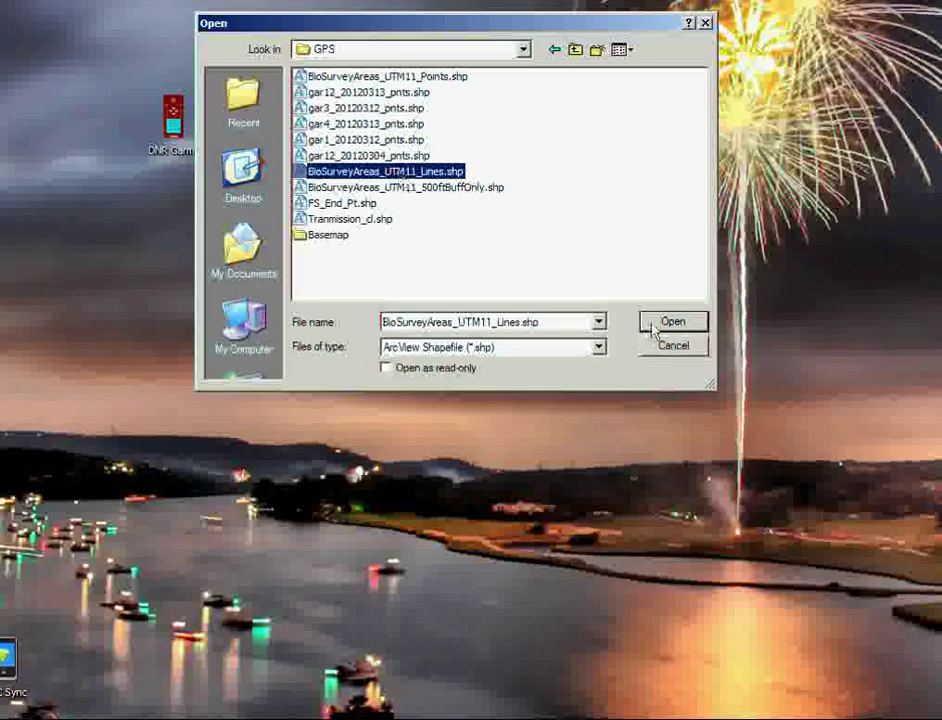
left_click(670, 324)
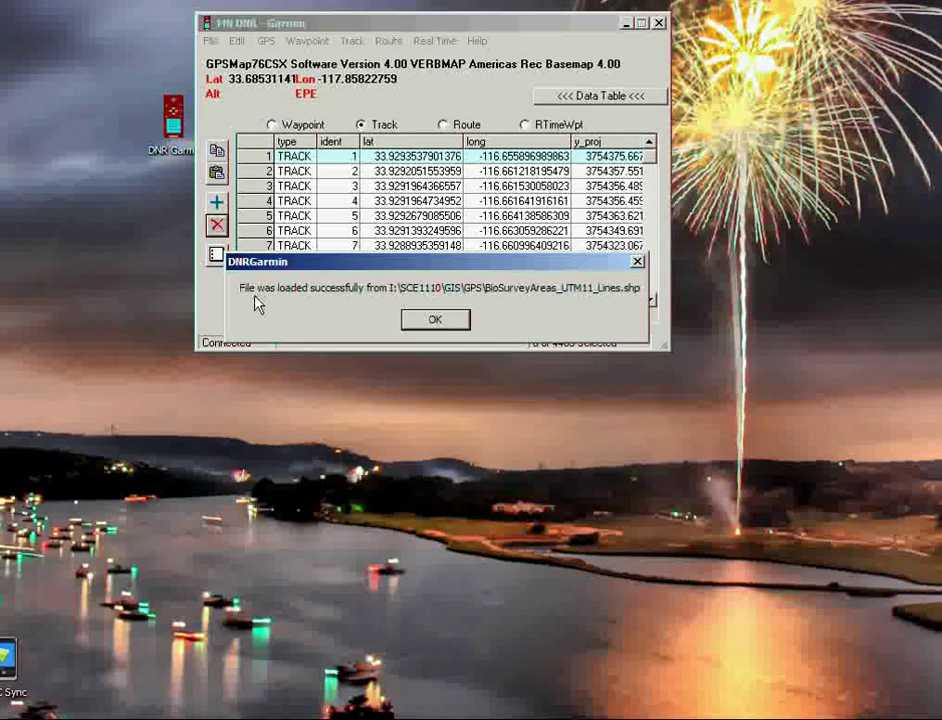
Acknowledge the successful shapefile load, leaving 4403 track points in the table, and open the Track menu.
left_click(435, 319)
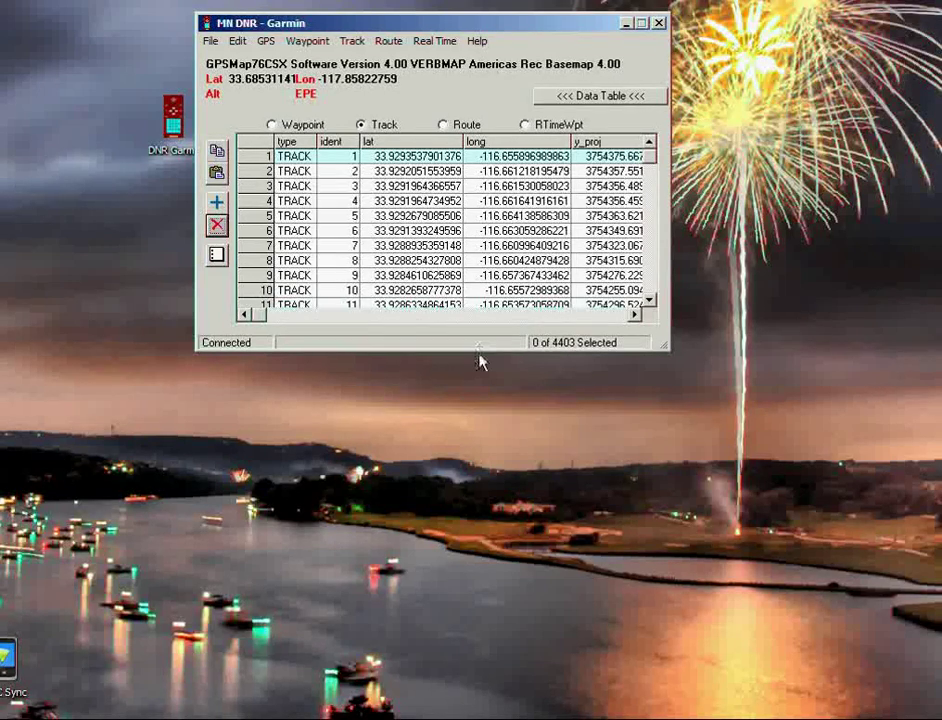
left_click(354, 41)
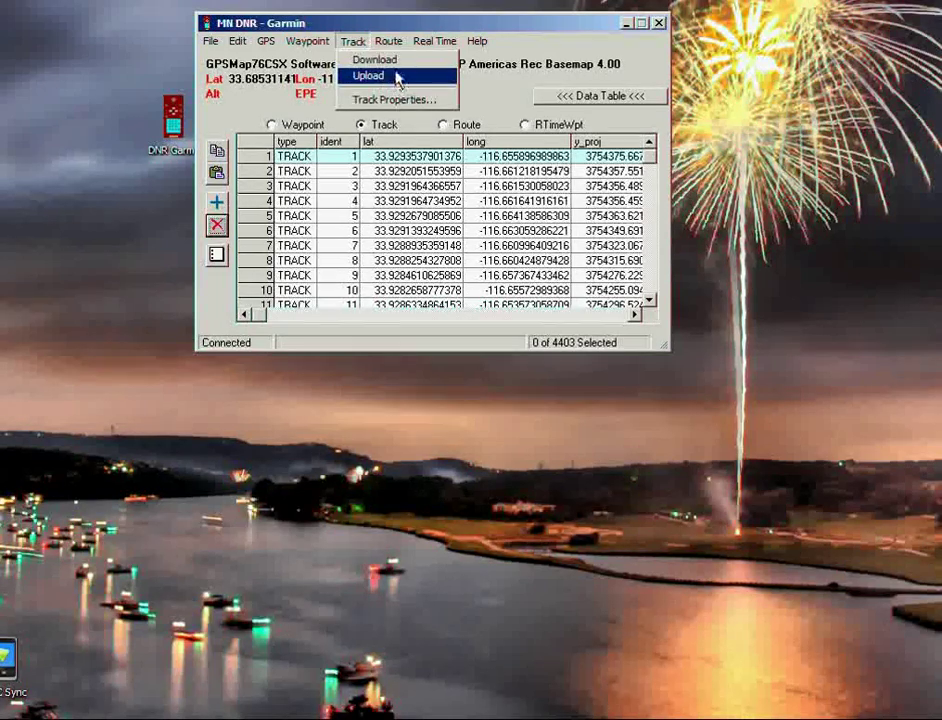
Upload the 4403-point track to the GPS and dismiss the Transfer Complete notice.
left_click(391, 76)
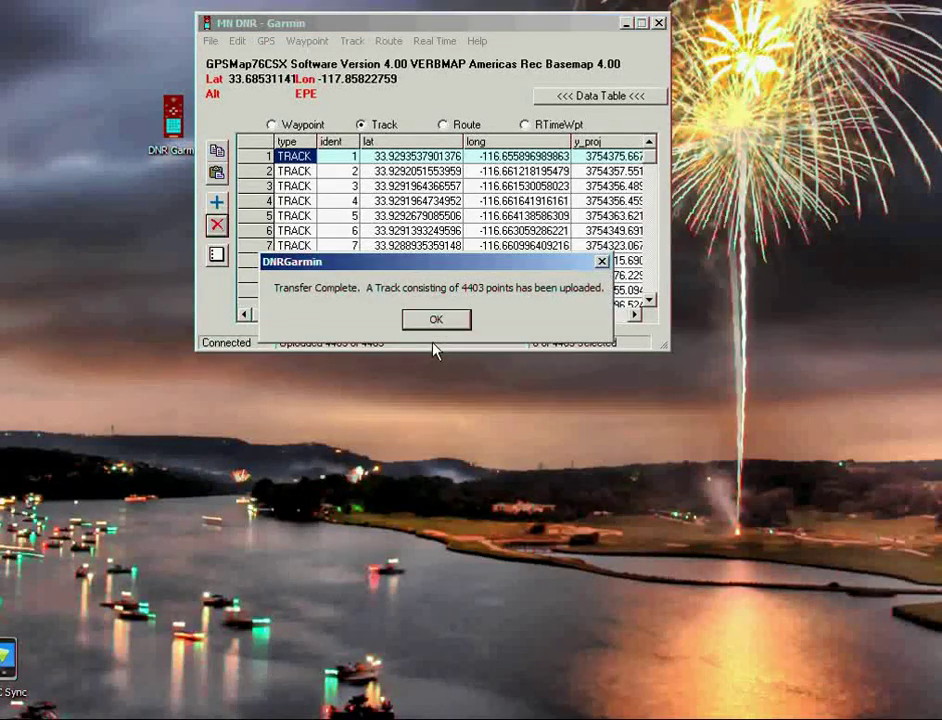
left_click(436, 322)
Close the remaining Transfer Complete messages, showing 4403 of 4403 points uploaded.
left_click(441, 330)
left_click(437, 319)
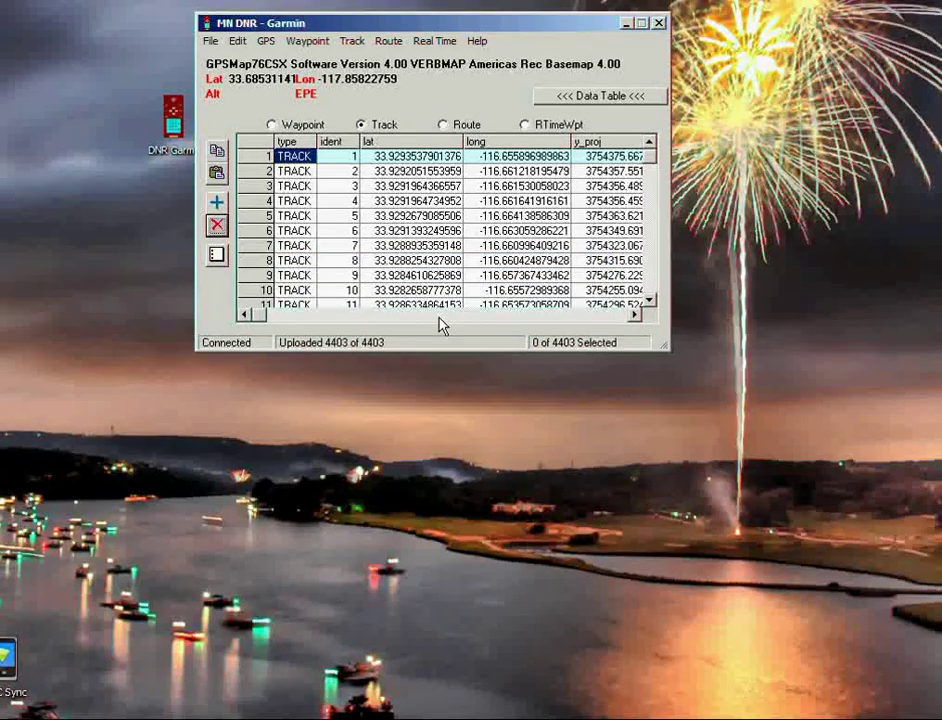